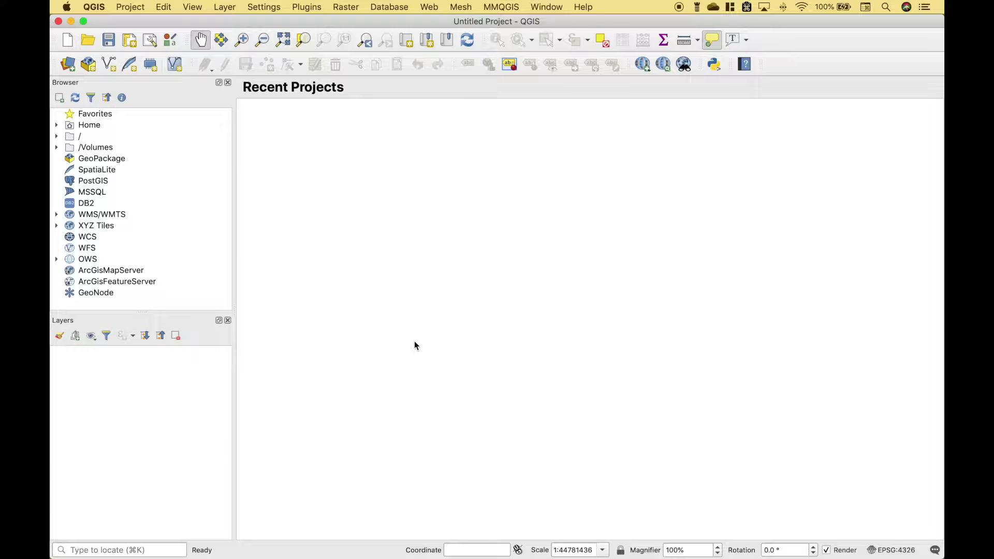
- Switch to Excel and examine the file formats offered for saving a copy of the population workbook, including CSV
key("super+Tab")
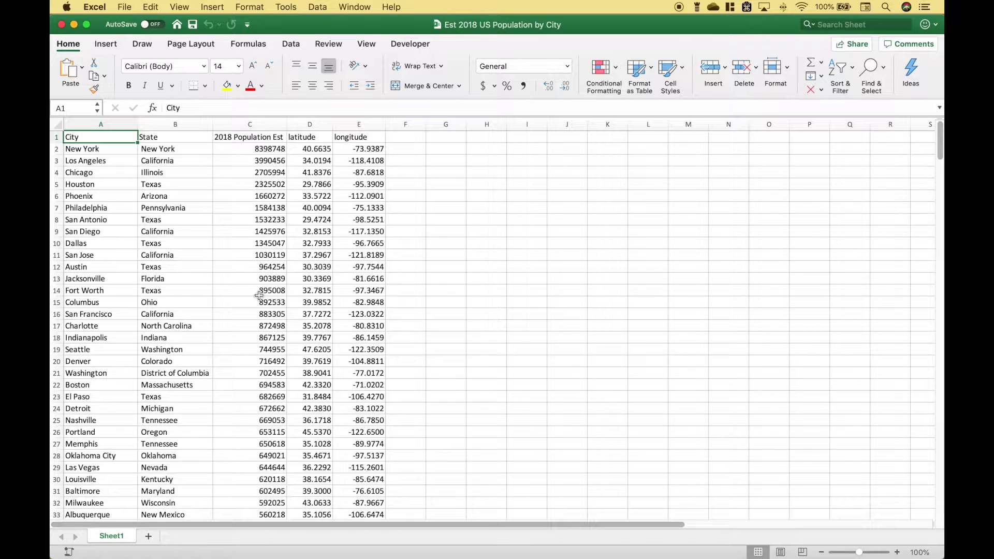
left_click(126, 8)
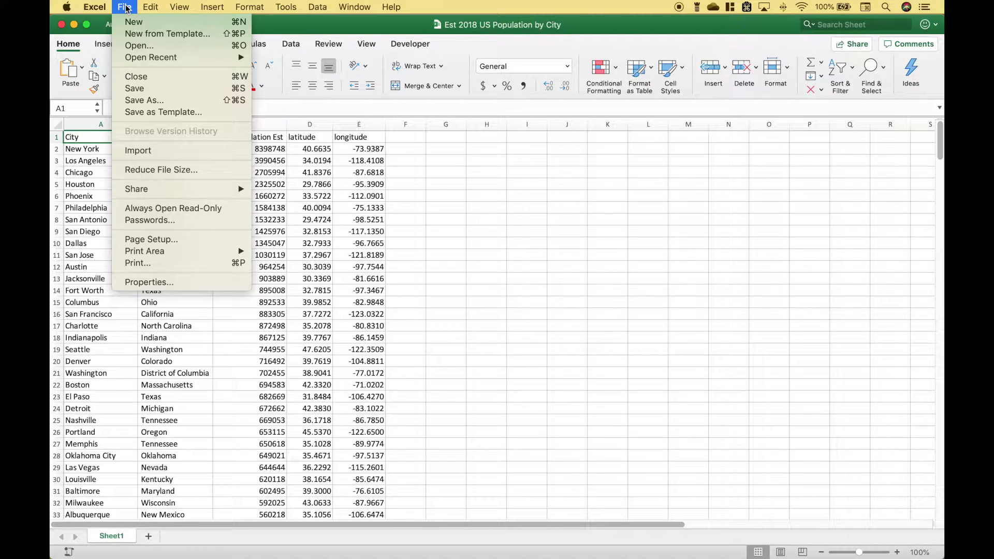
left_click(150, 102)
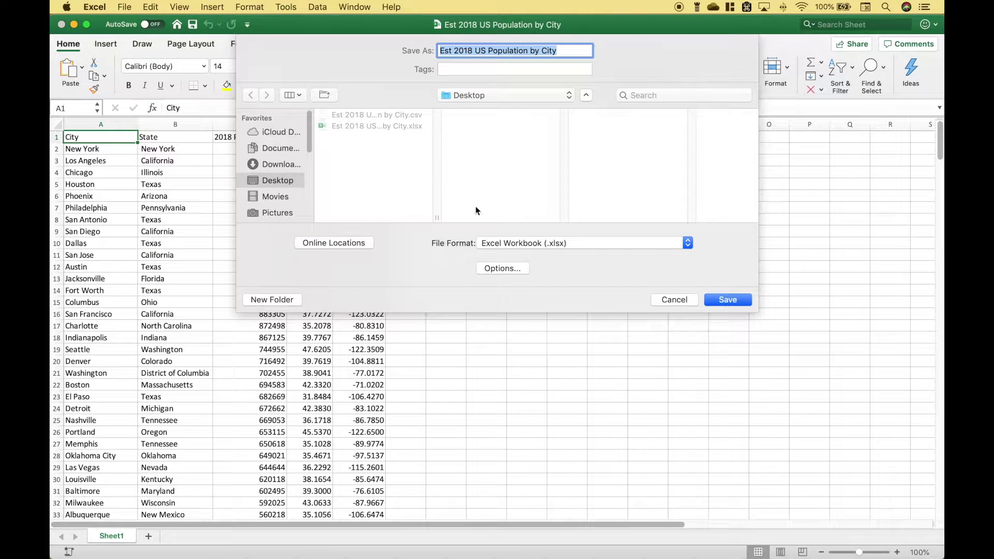
left_click(688, 244)
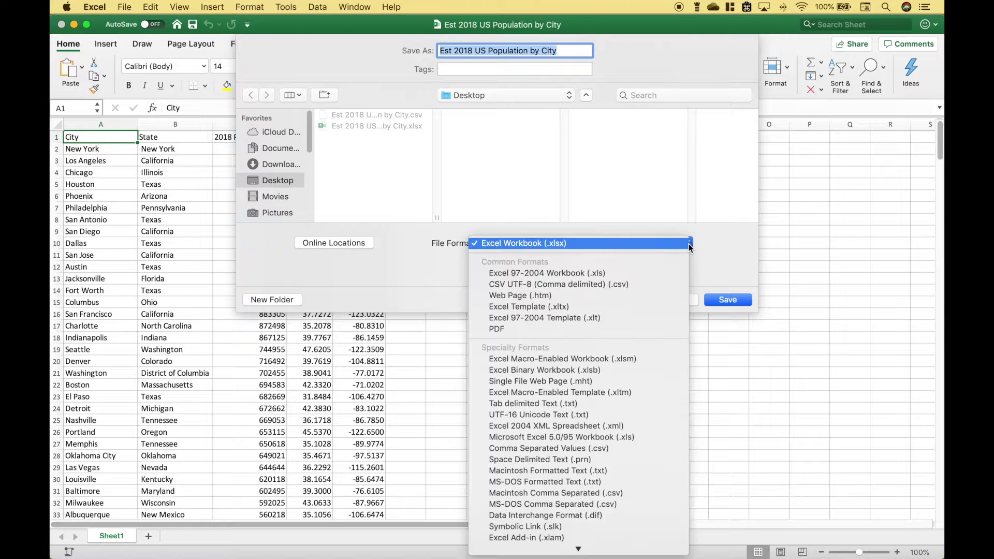
left_click(415, 302)
left_click(673, 301)
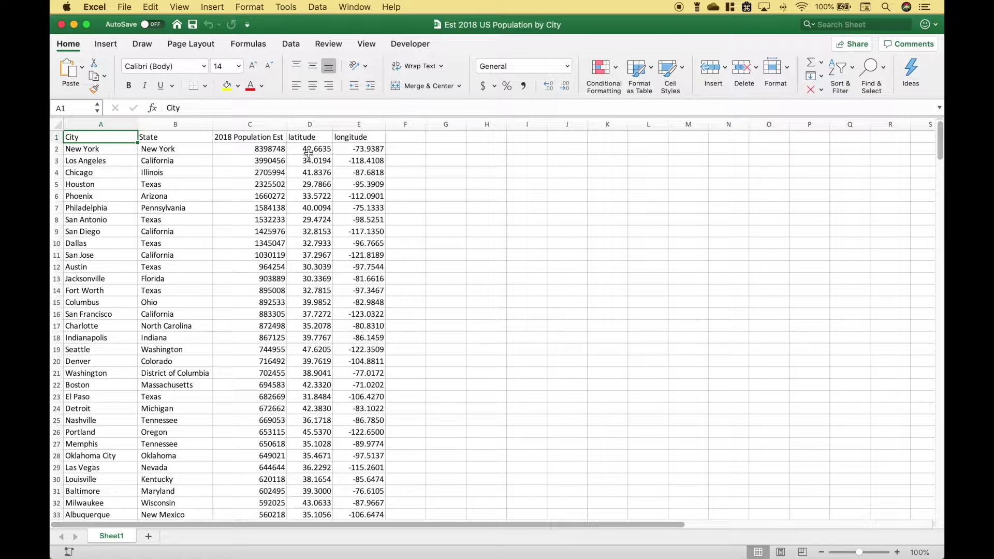
- Switch to the CSV file in Atom and try adding two commas at the end of the New York row
key("super+Tab")
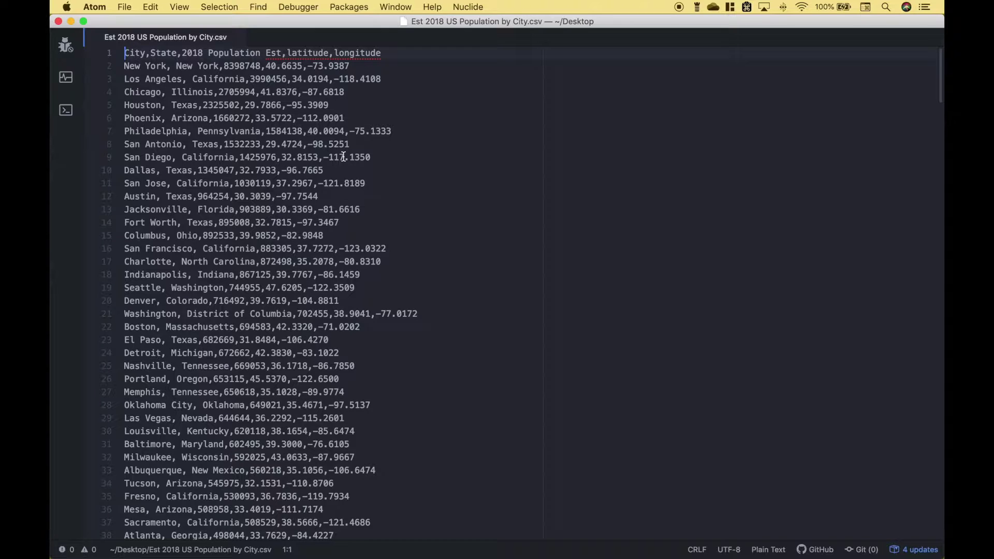
left_click(365, 65)
type(",,")
key("BackSpace")
key("BackSpace")
left_click(239, 65)
- Switch to QGIS and add Est 2018 US Population by City.csv as a delimited text point layer
key("super+Tab")
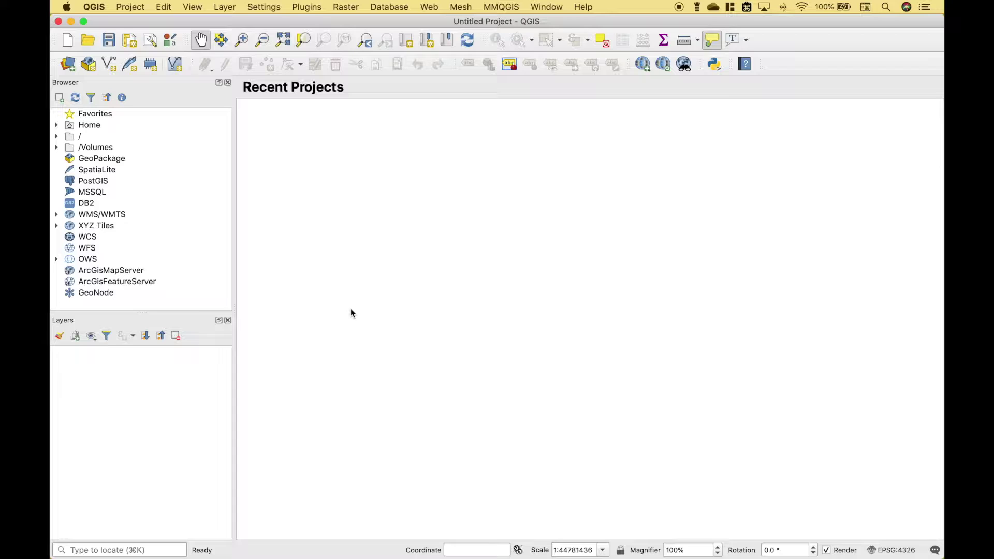
left_click(69, 67)
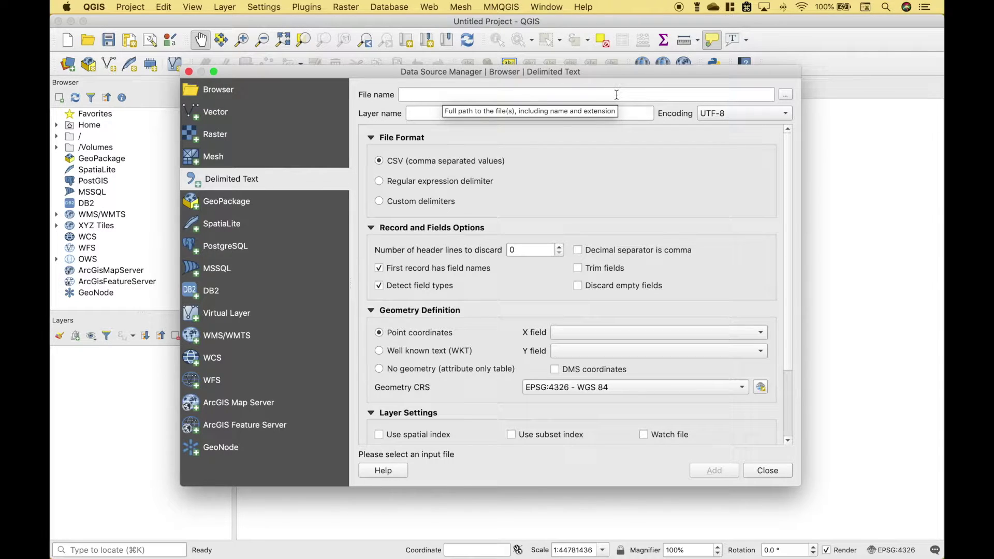
left_click(785, 95)
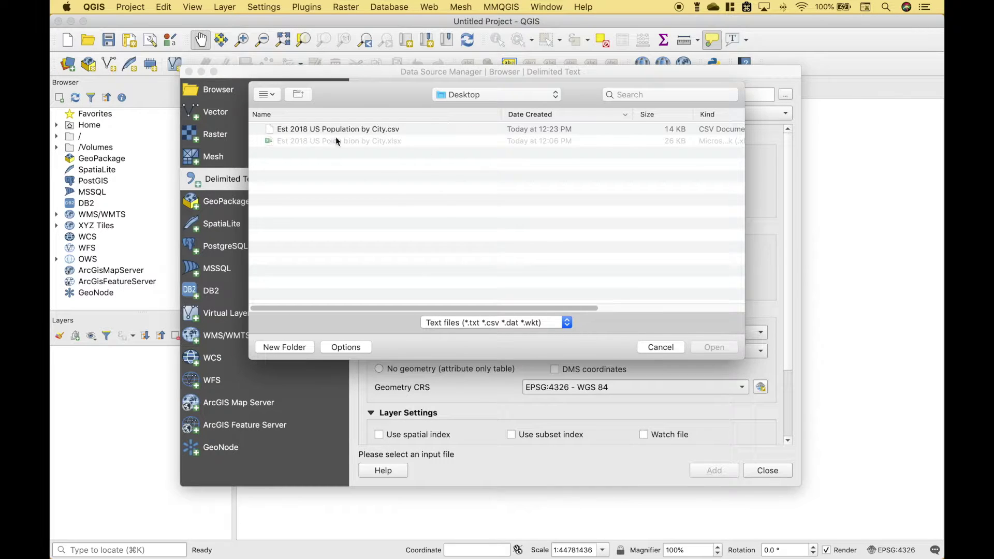
left_click(302, 128)
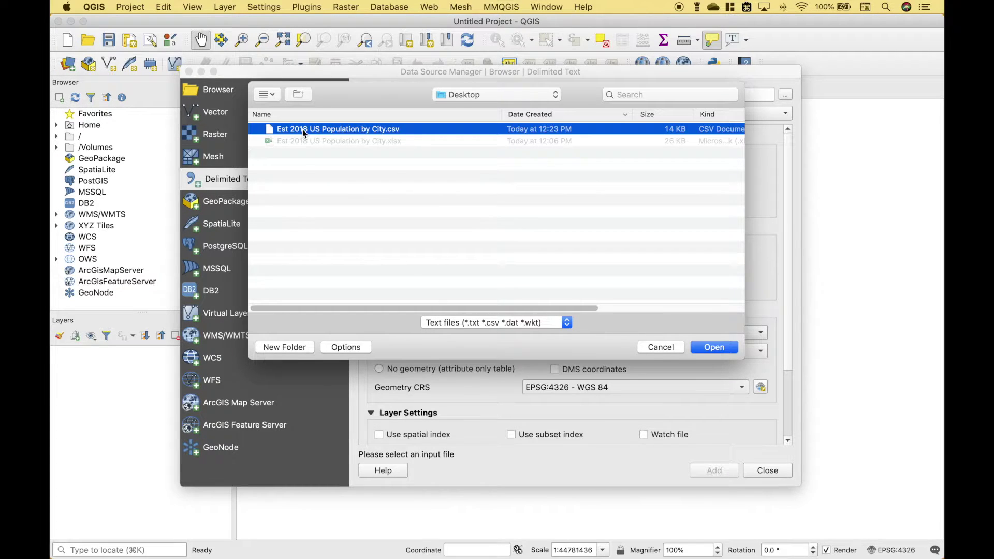
left_click(714, 347)
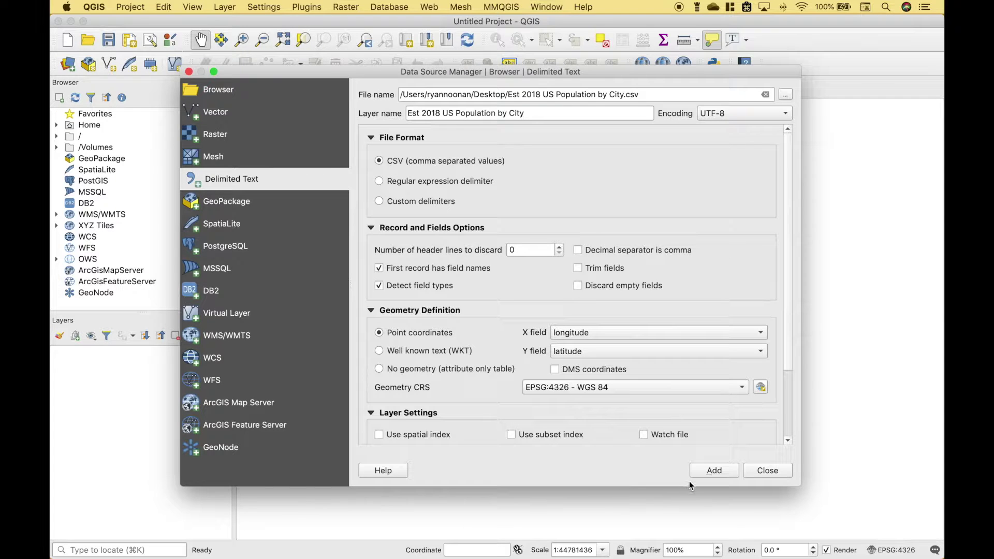
left_click(710, 473)
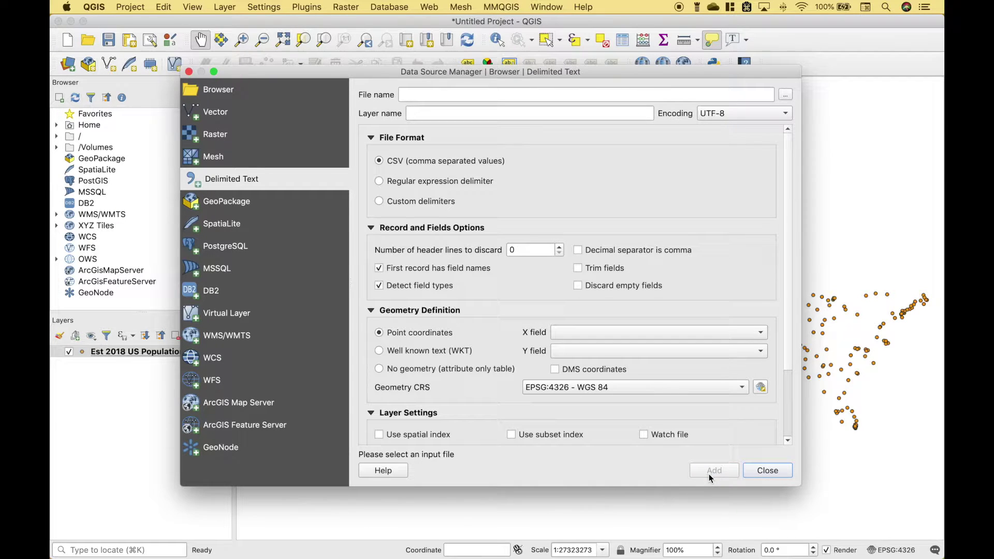
left_click(765, 472)
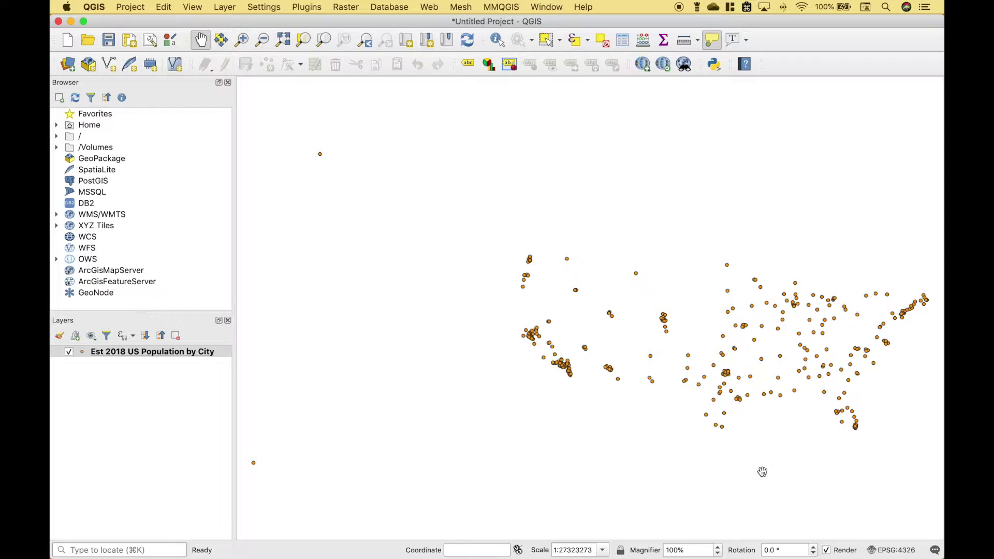
- Add the OpenStreetMap XYZ tiles as a basemap and place the city population layer above it
left_click_drag(762, 471, 612, 469)
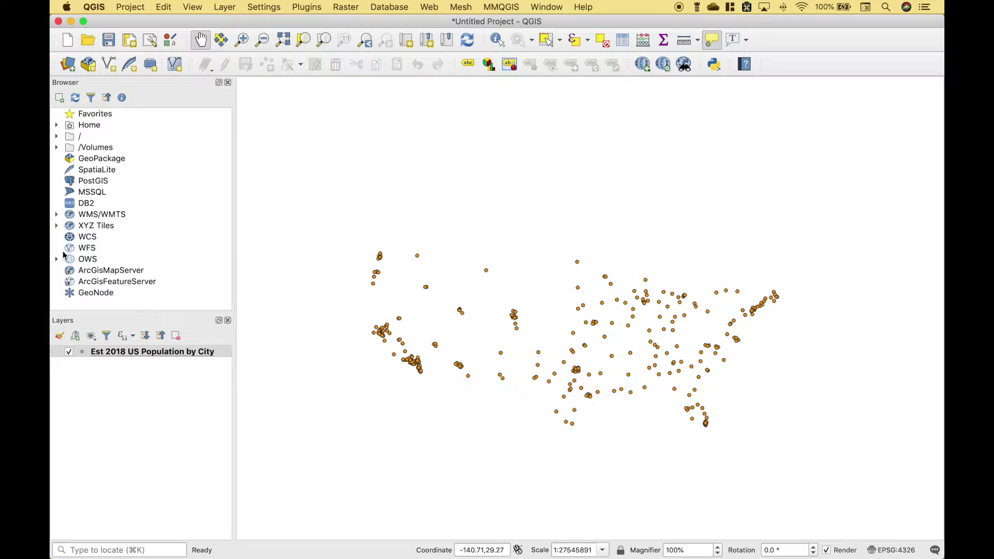
left_click(57, 228)
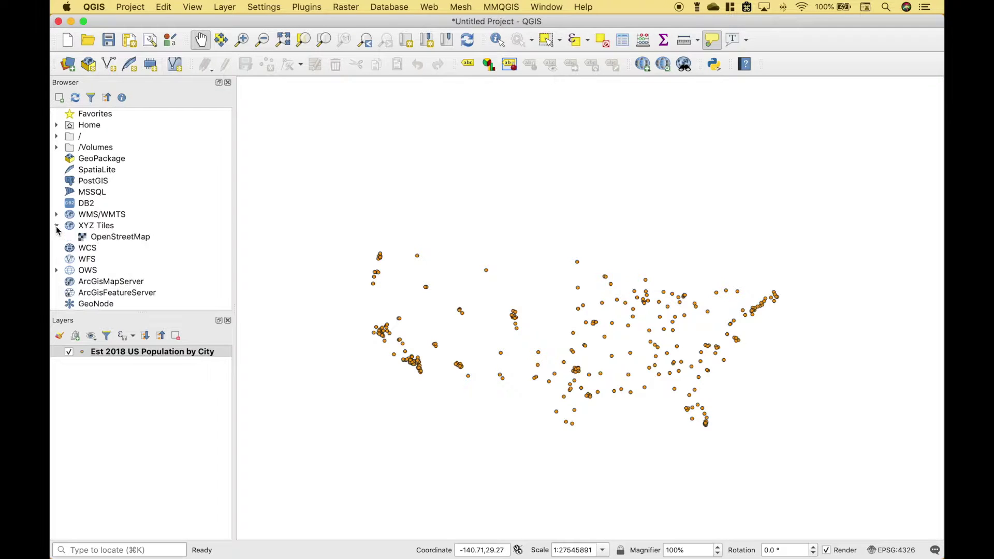
double_click(122, 239)
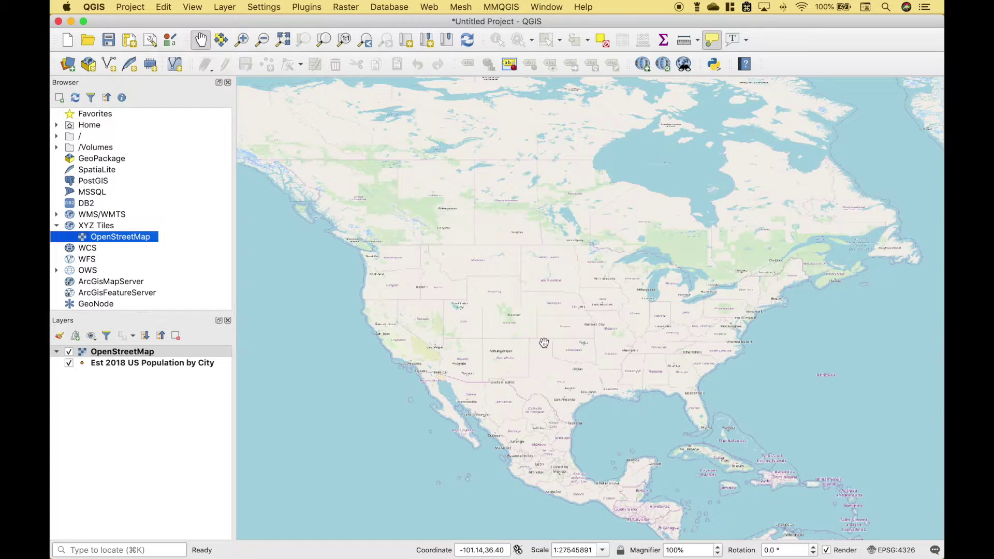
left_click(544, 342)
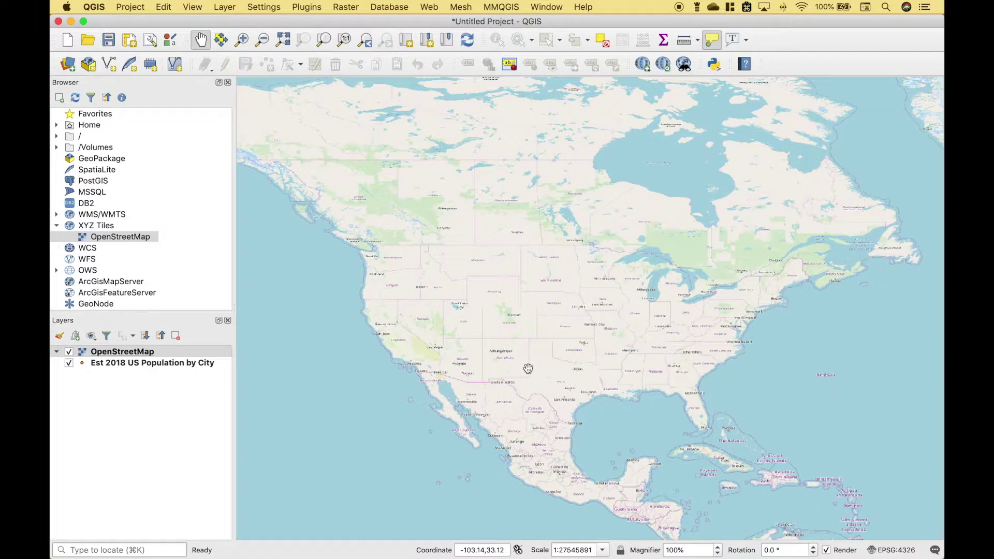
left_click_drag(178, 365, 175, 353)
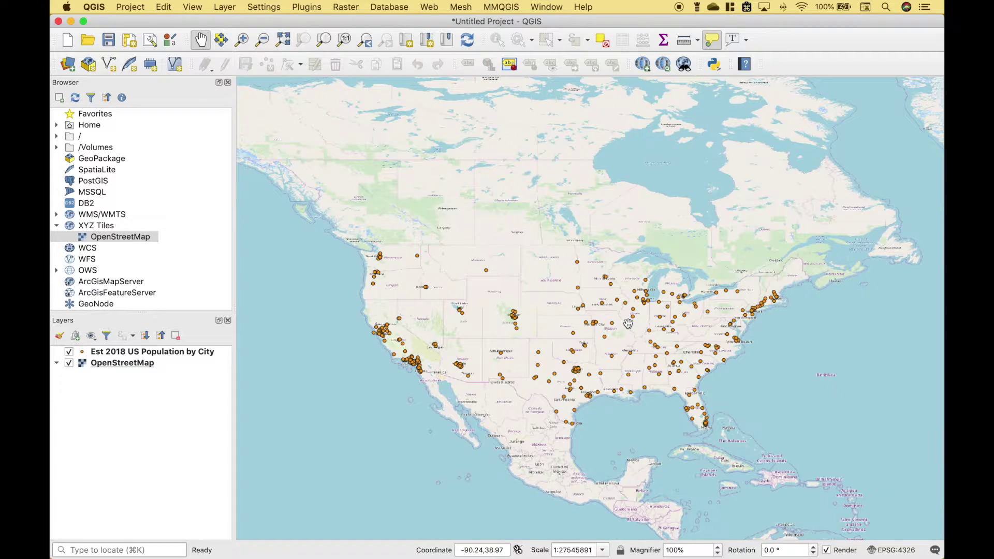
scroll(583, 362, "up", 2)
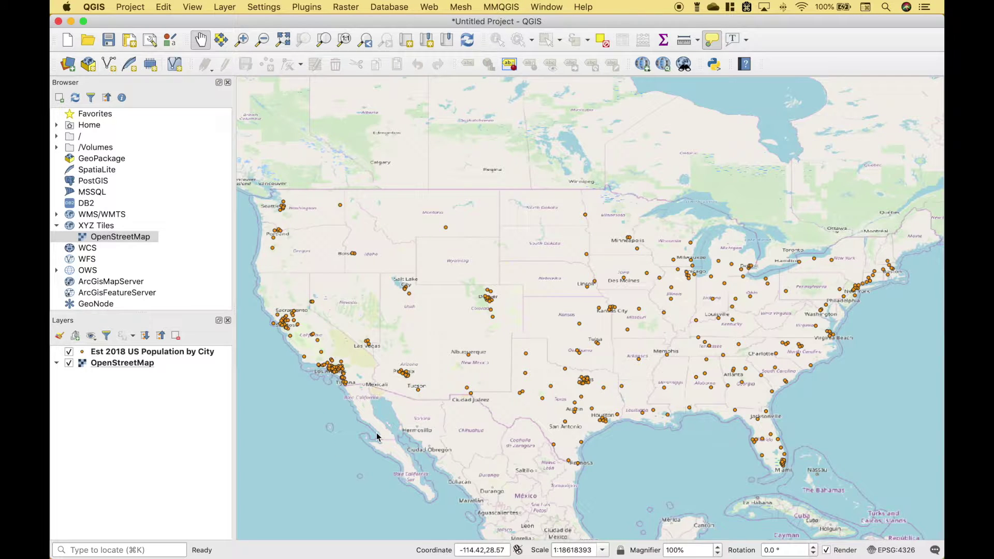
left_click(173, 354)
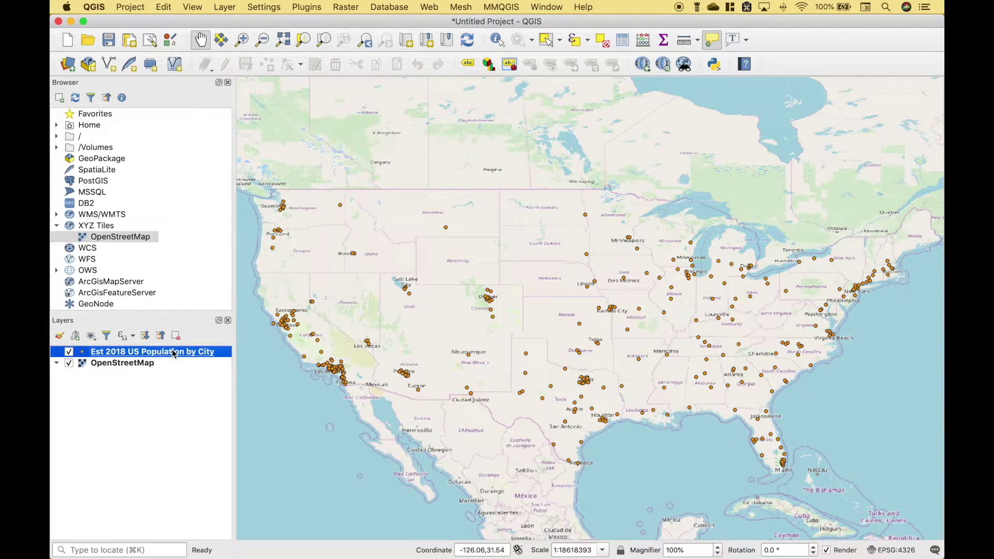
double_click(173, 353)
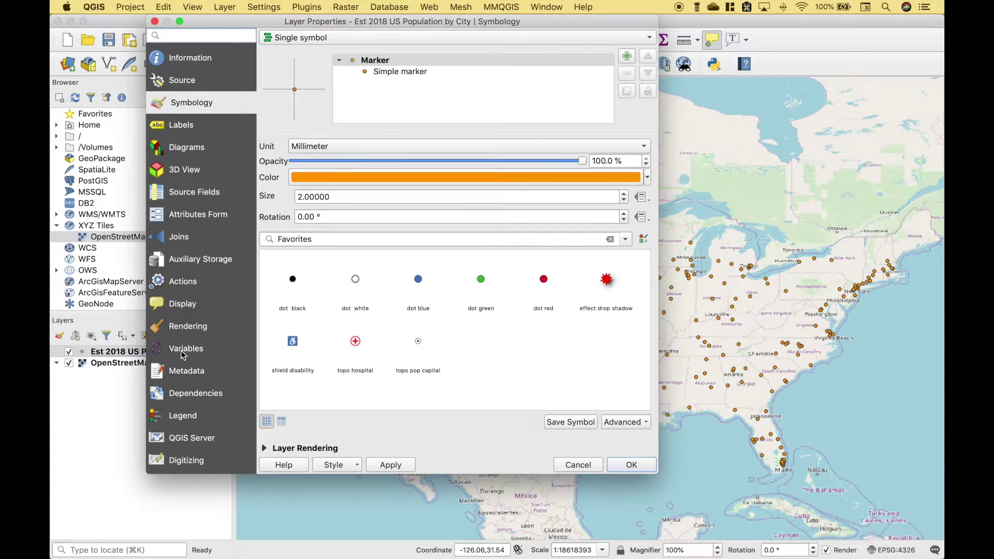
left_click(576, 464)
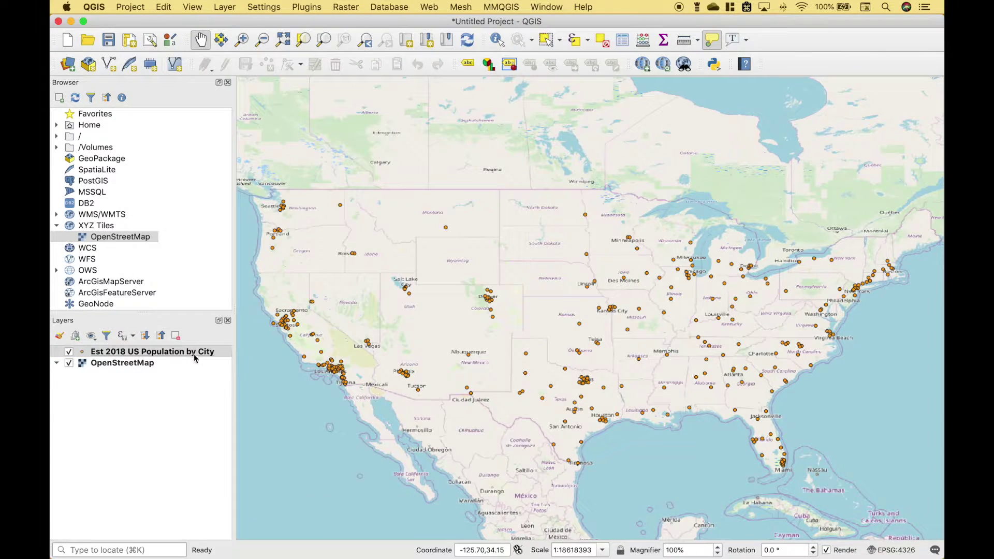
- Change the symbology of the Est 2018 US Population by City layer to Heatmap with the Magma color ramp
right_click(186, 353)
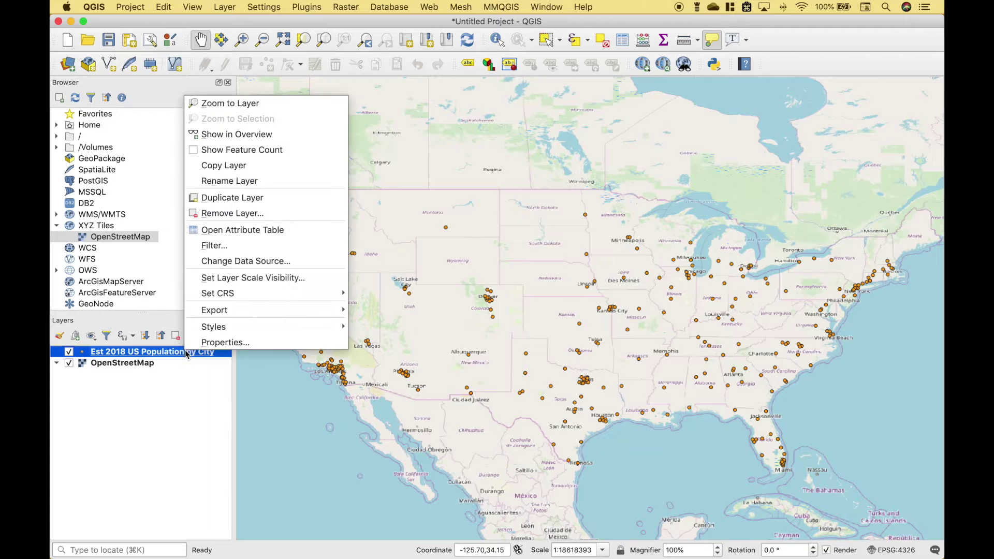
left_click(226, 344)
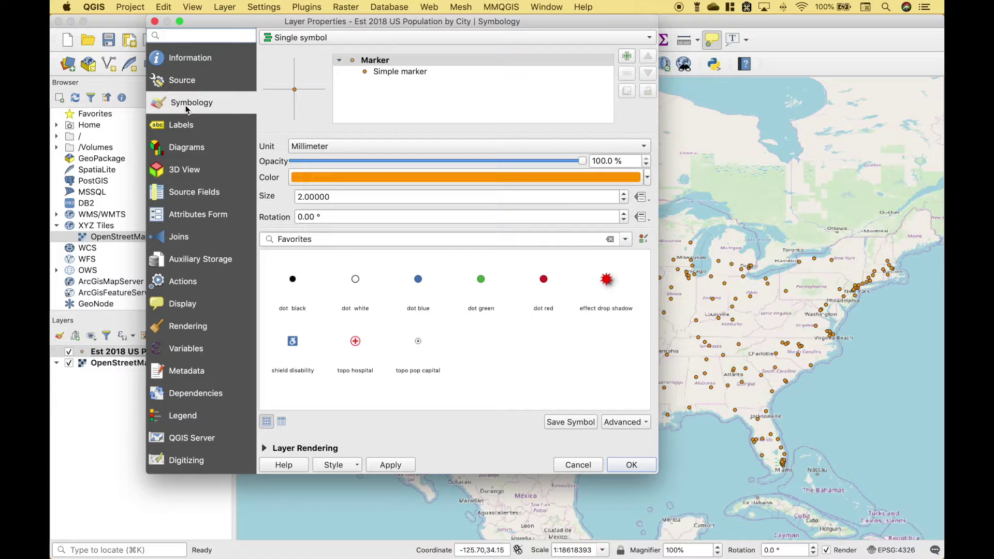
left_click(444, 42)
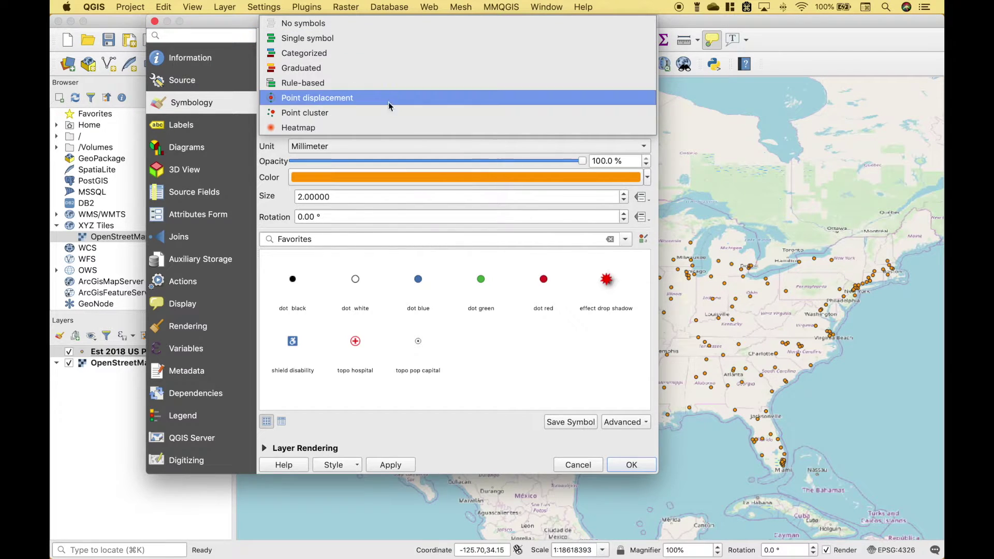
left_click(300, 127)
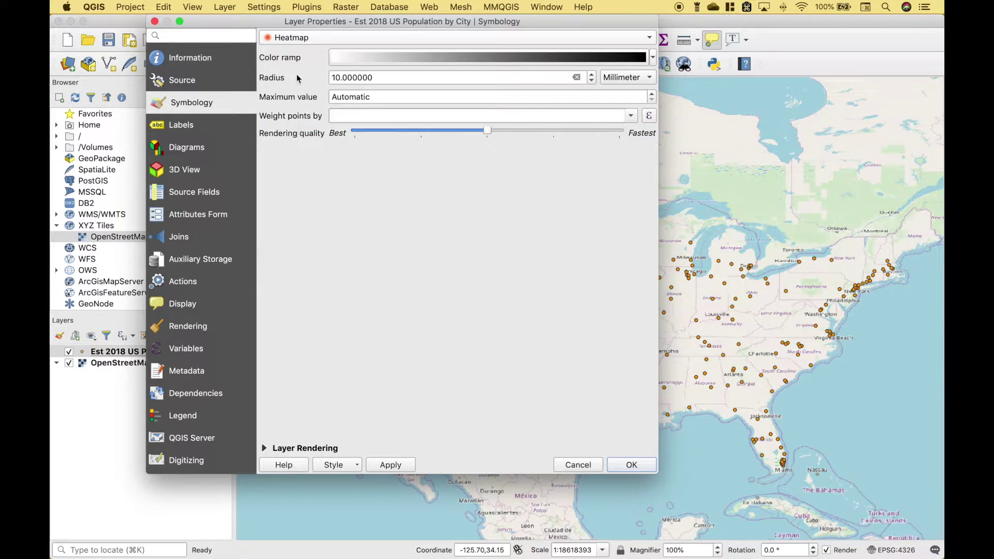
left_click(652, 58)
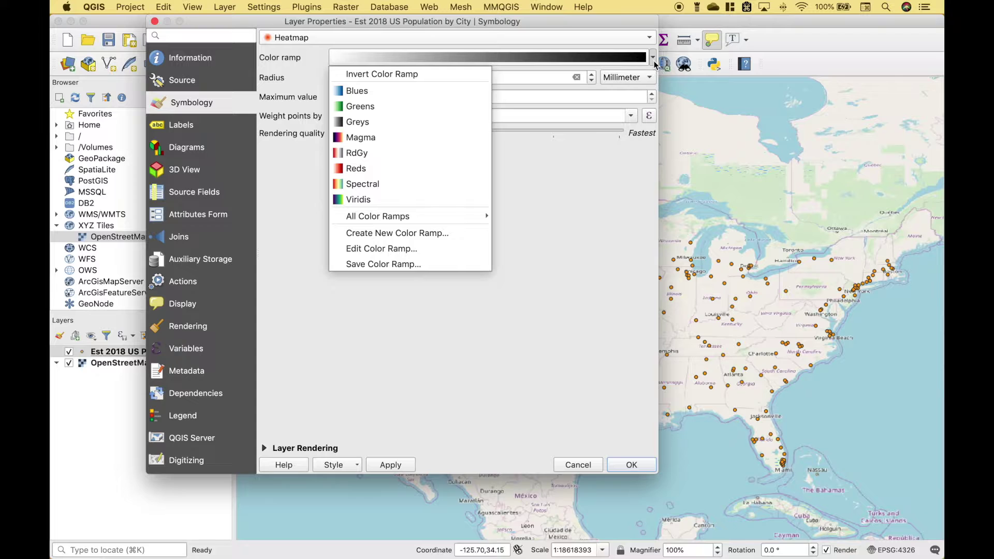
left_click(400, 139)
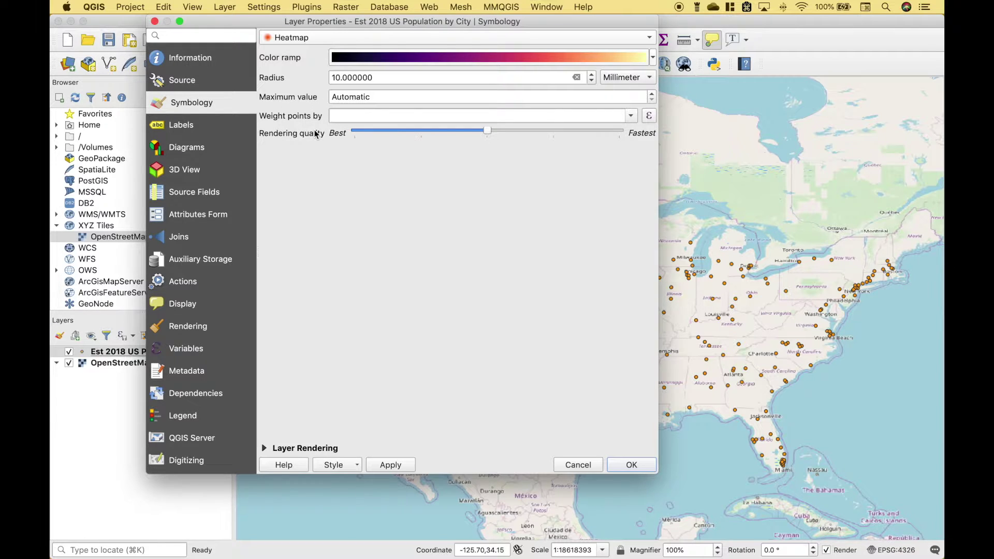
- Weight the heatmap points by the 2018 Population Est field and apply the style to the map
left_click(632, 117)
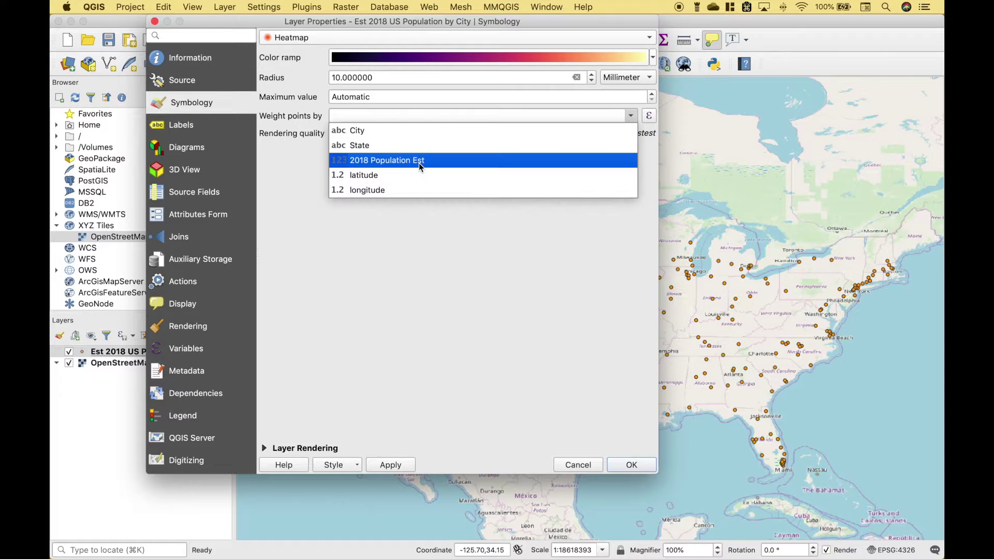
left_click(389, 162)
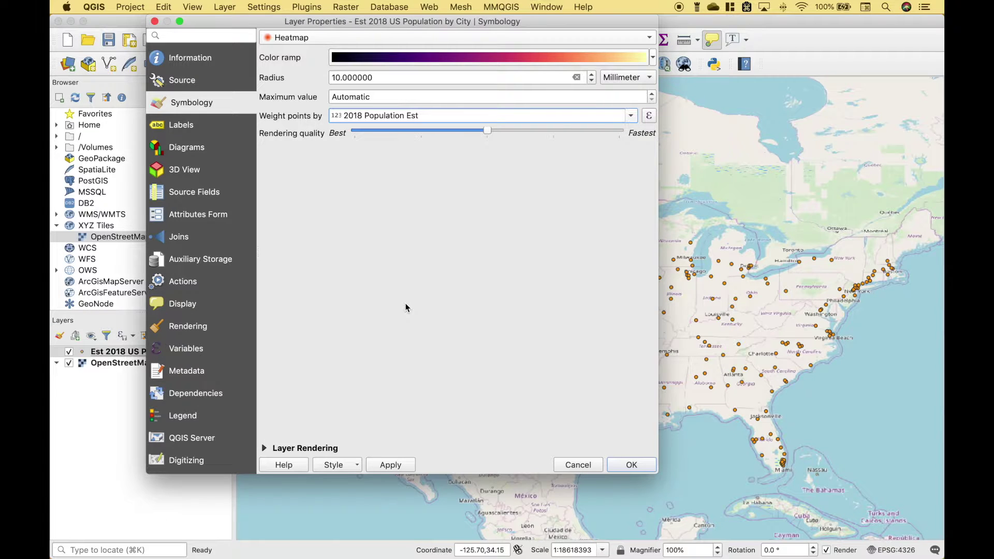
left_click(390, 465)
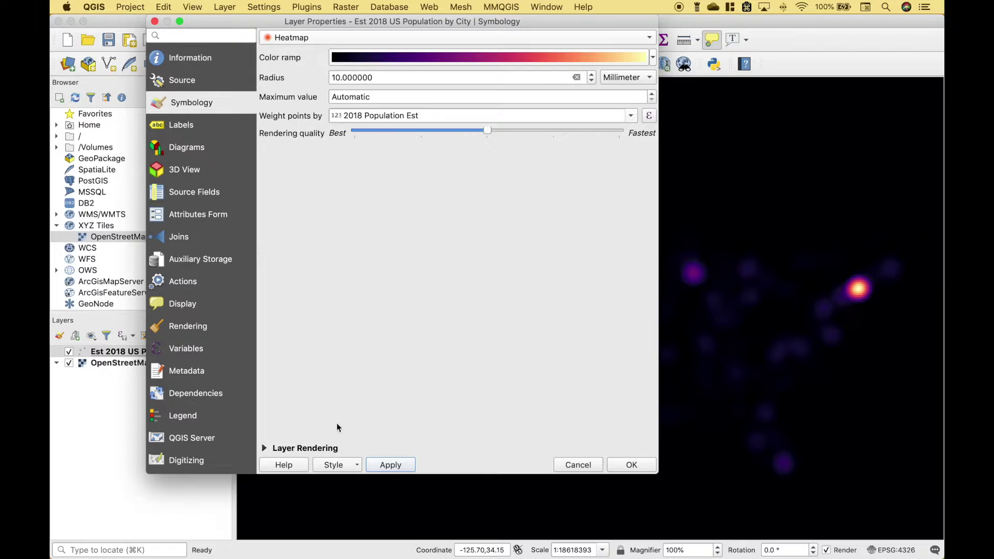
- Set the heatmap layer's rendering opacity to 50% and apply it
left_click(264, 448)
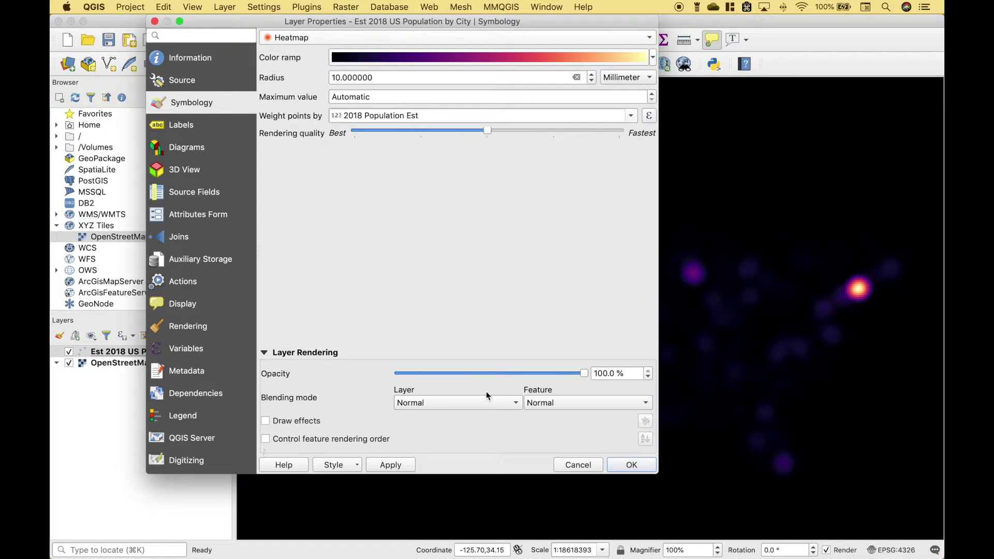
left_click_drag(637, 373, 567, 373)
type("50")
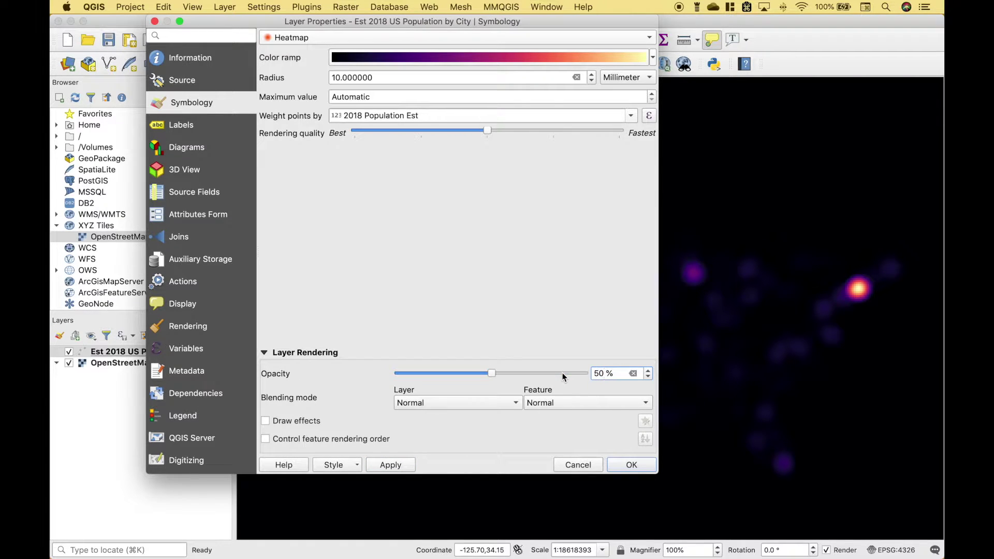
left_click(403, 466)
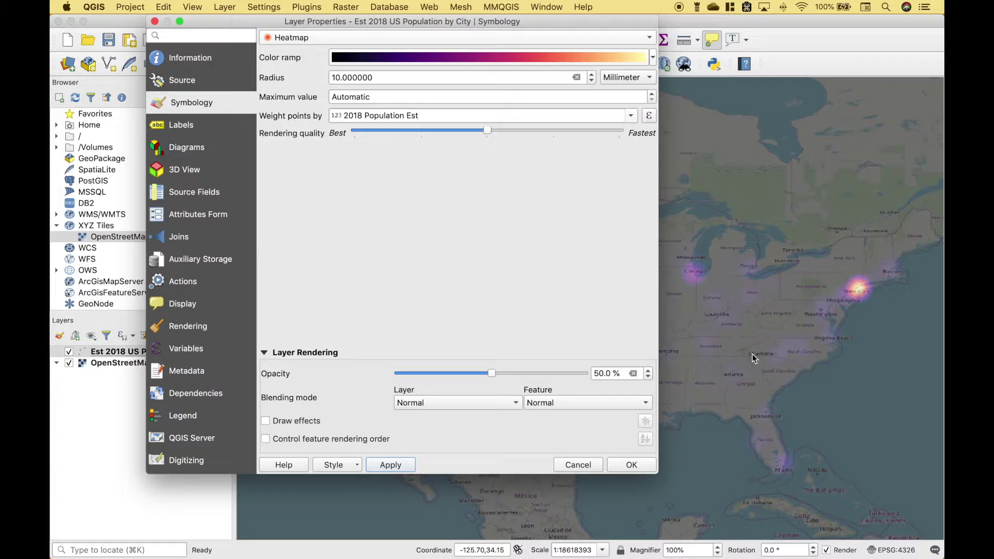
- Set the heatmap radius to 18 millimeters and apply it to the city population layer
left_click(340, 77)
key("BackSpace")
type("8")
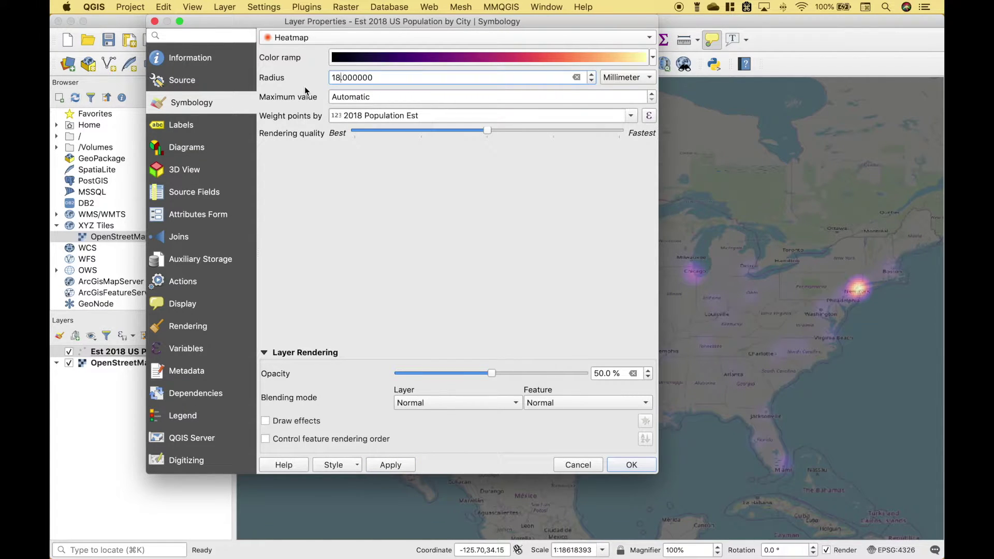
left_click(393, 465)
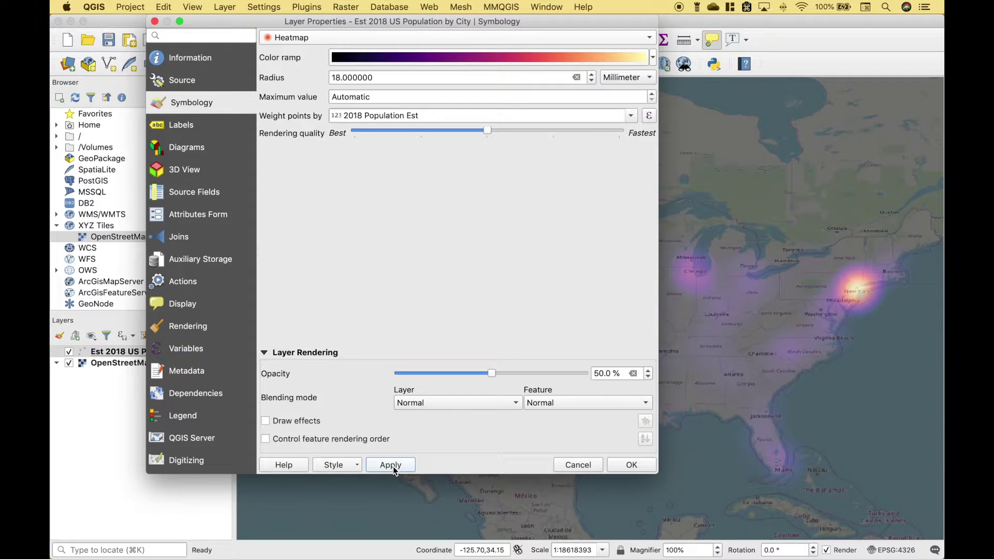
left_click(632, 465)
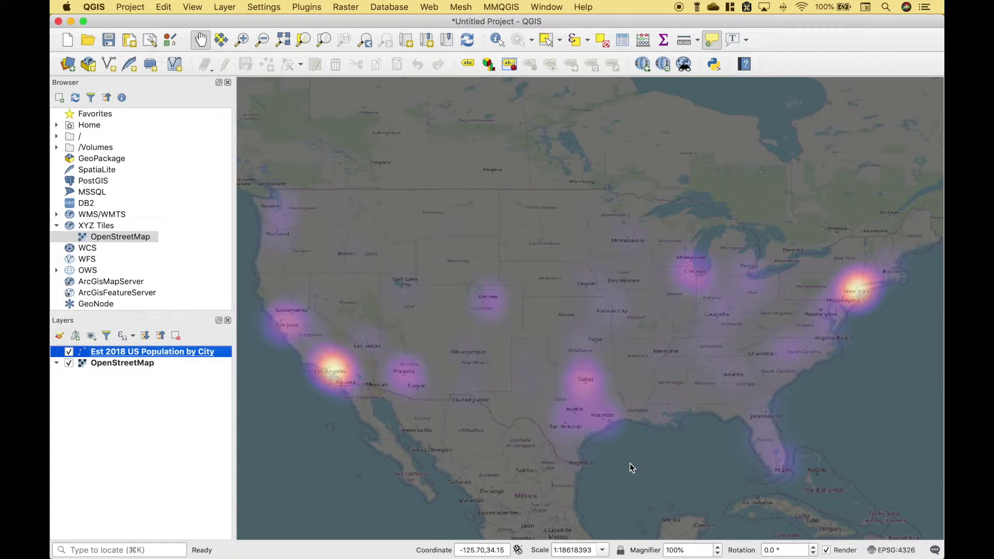
- View the city population layer's attribute table beside the map, sorted by 2018 Population Est in descending order with that column widened
left_click(629, 463)
left_click(523, 321)
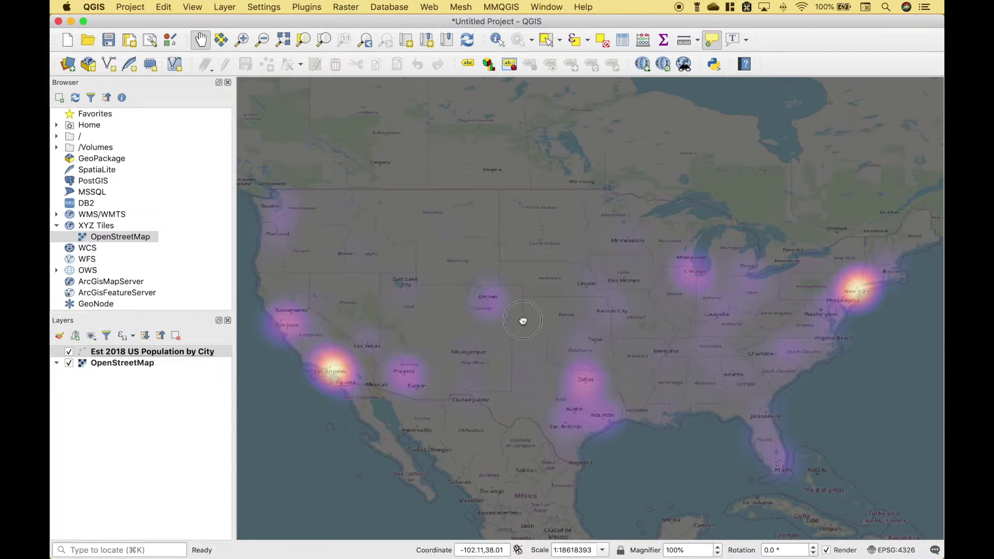
left_click_drag(522, 320, 544, 319)
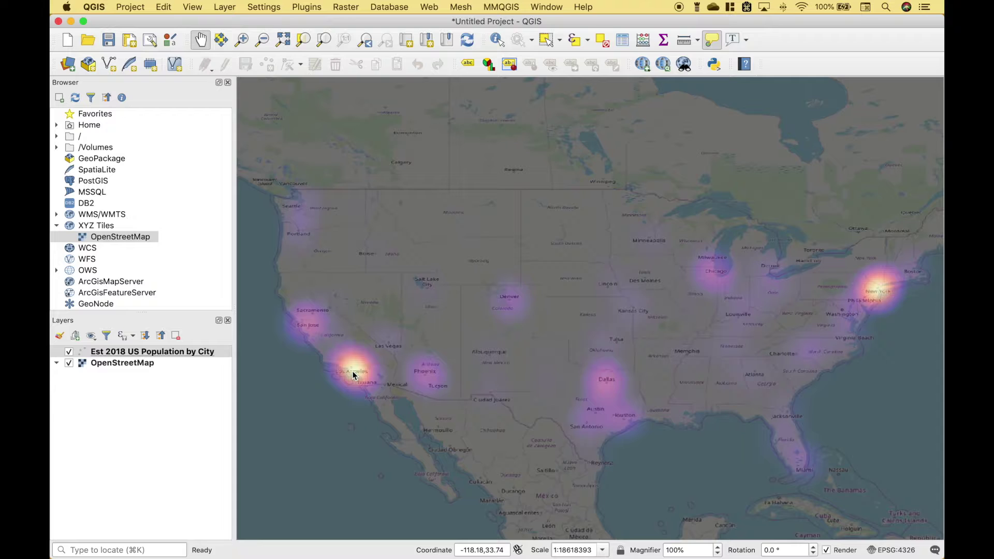
mouse_move(353, 374)
left_click(623, 41)
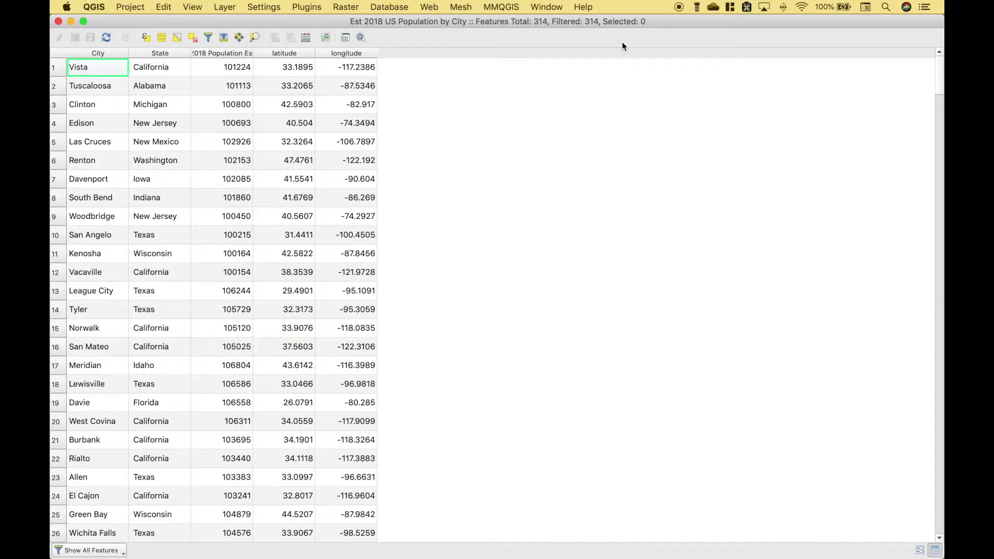
key("ctrl+alt+Left")
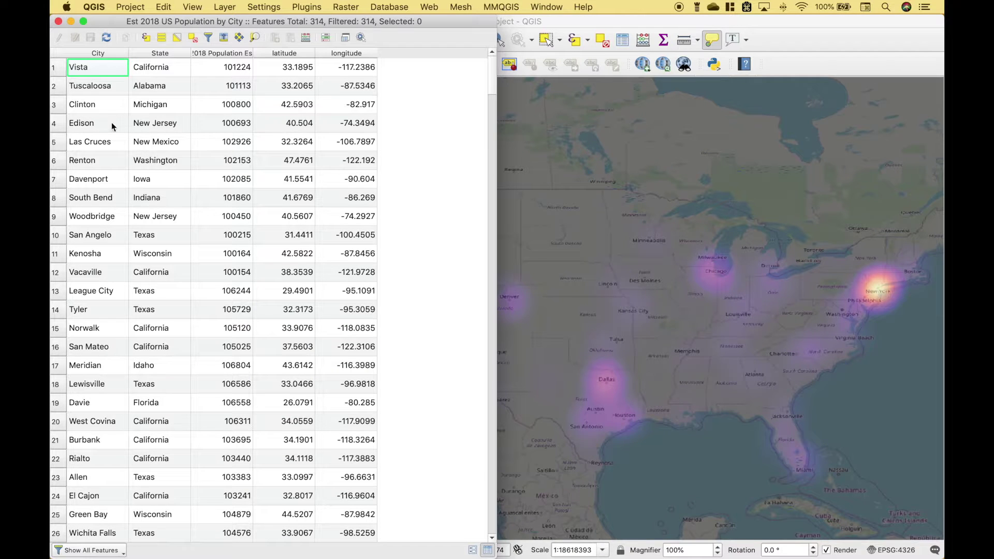
left_click(241, 53)
left_click(243, 53)
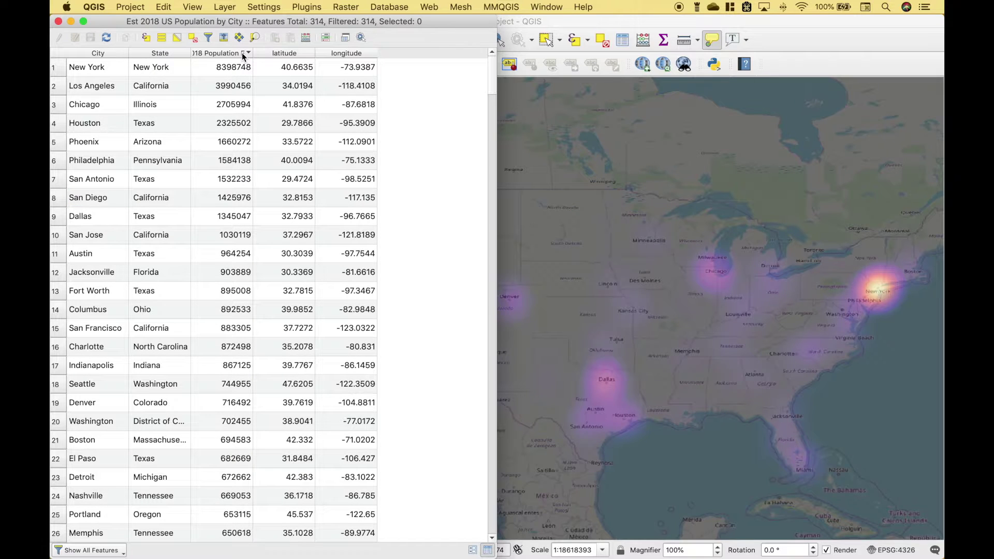
double_click(253, 53)
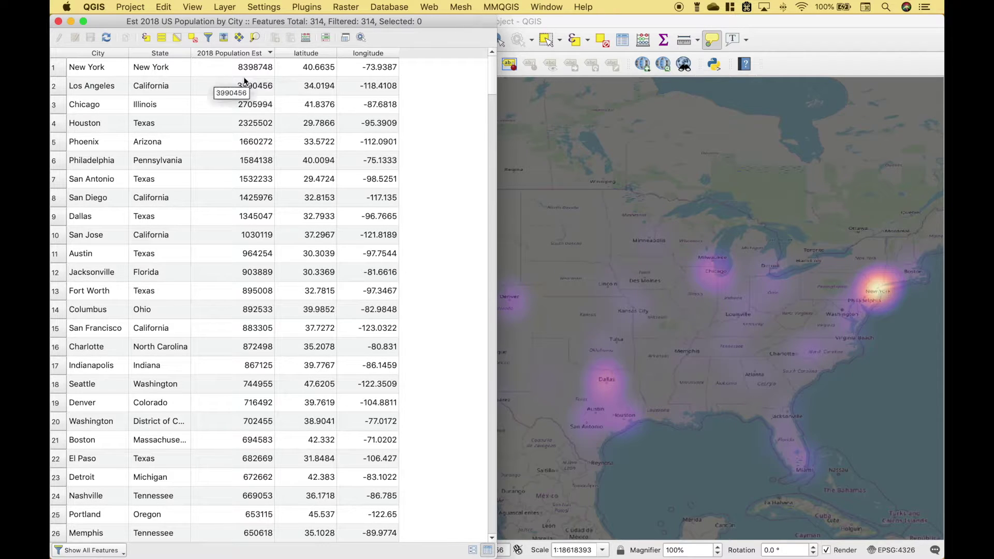
key("super+w")
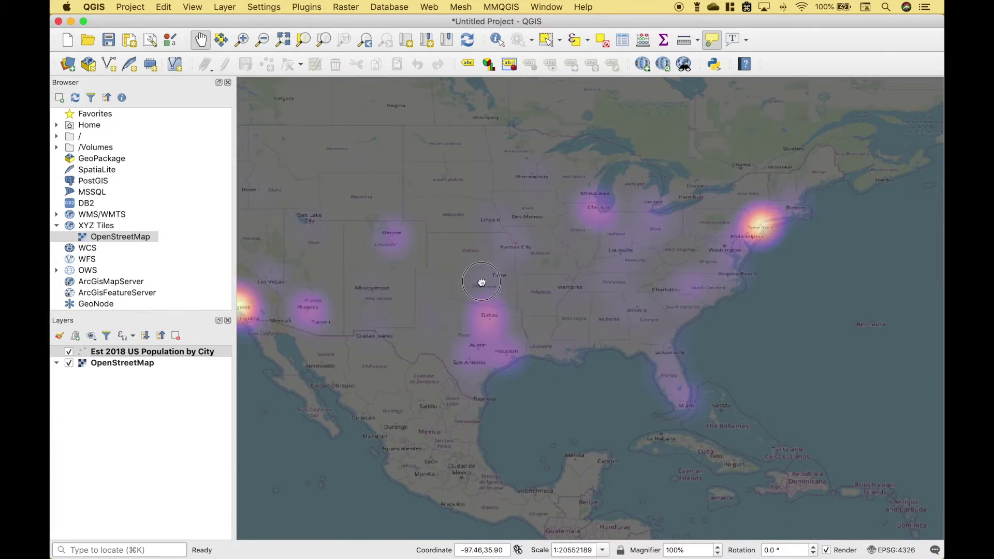
- Compare the heatmap hot spots around Los Angeles and New York with the city records in the attribute table
left_click_drag(479, 282, 595, 310)
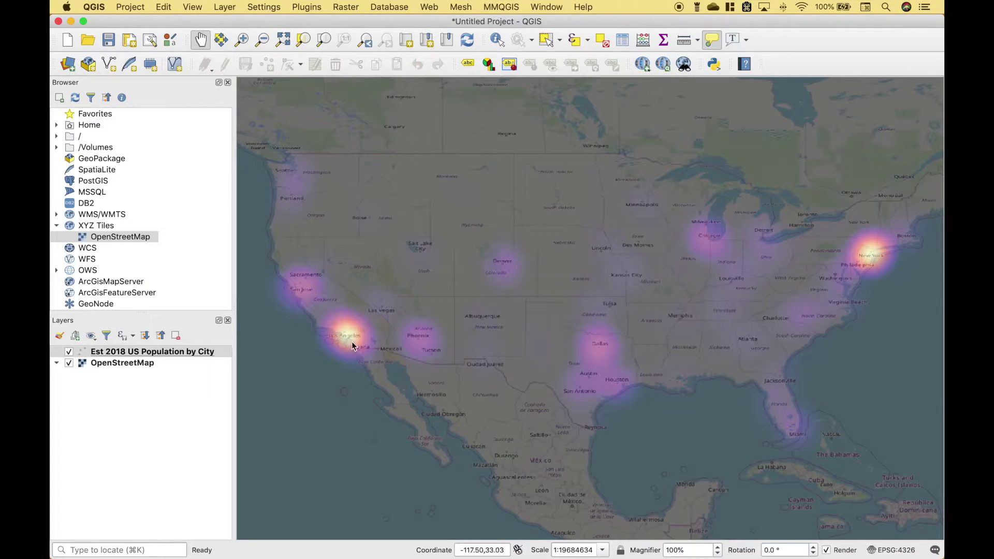
mouse_move(350, 337)
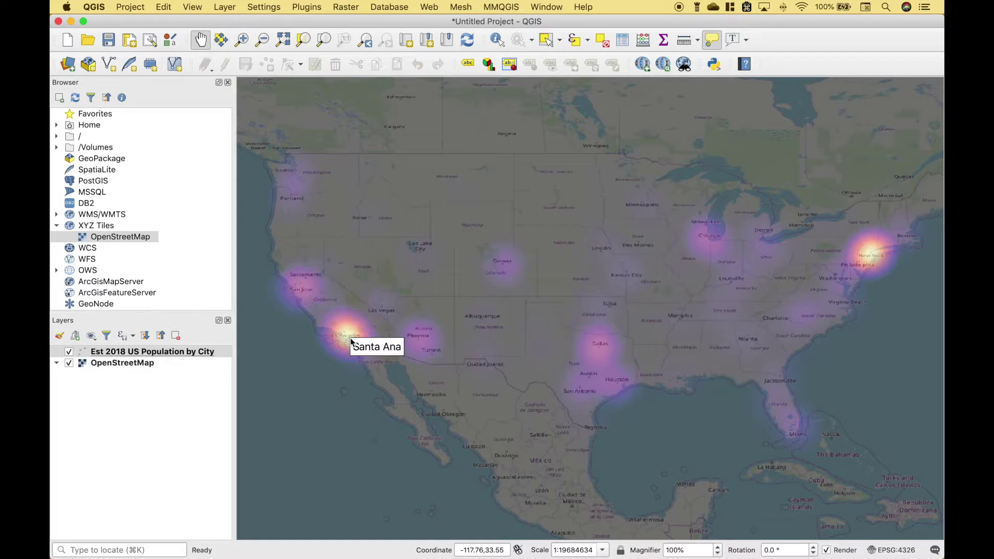
key("F6")
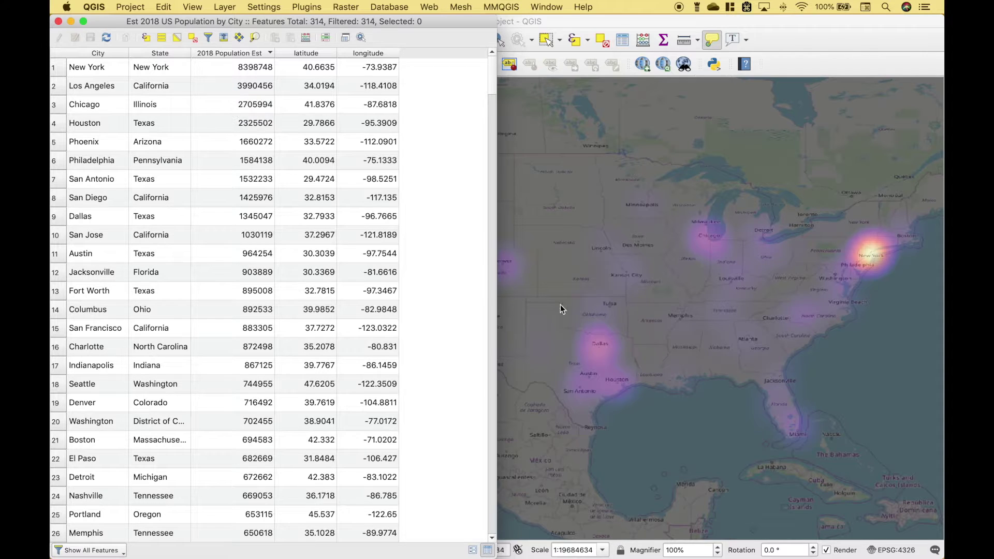
left_click(596, 310)
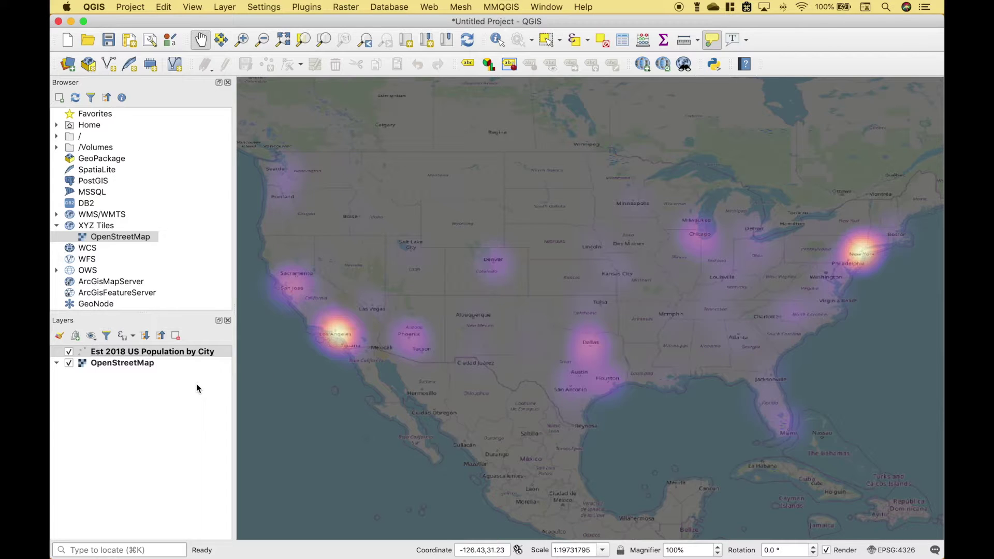
- Change the city population layer's symbology to Graduated, based on the 2018 Population Est column
double_click(196, 355)
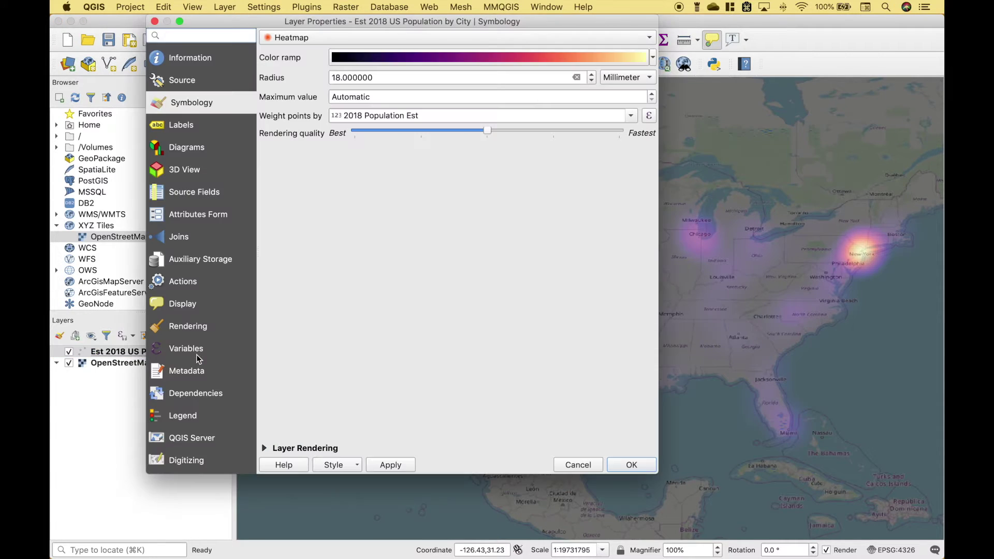
left_click(473, 41)
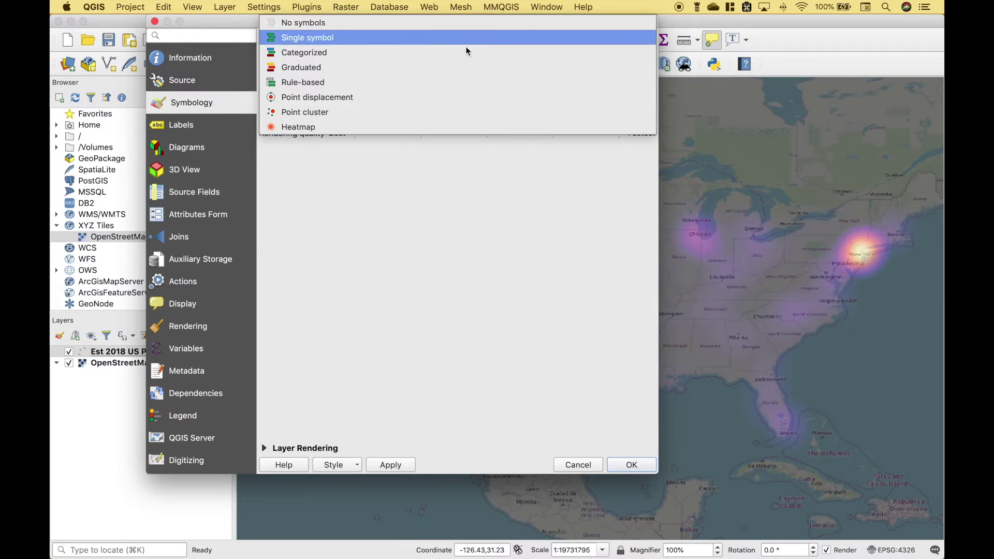
left_click(314, 70)
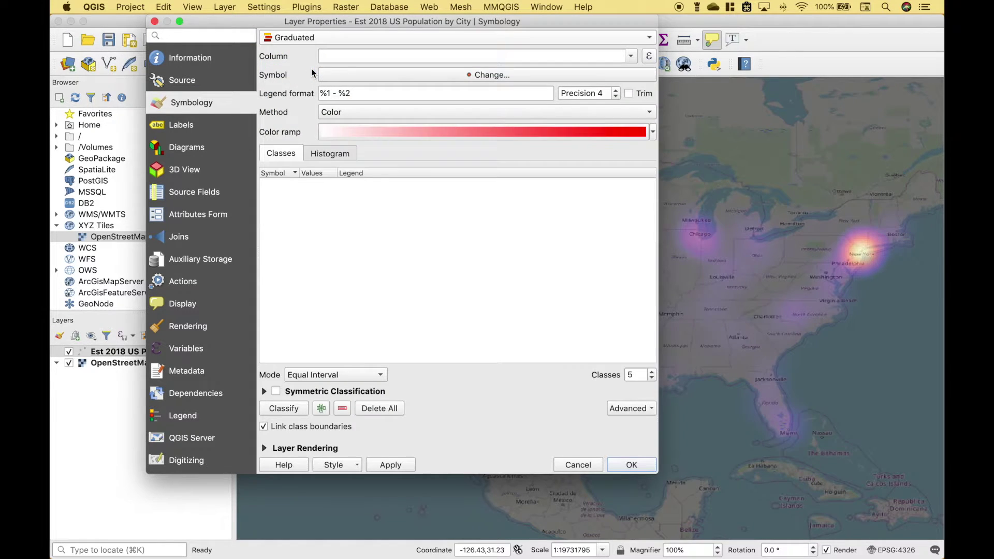
left_click(631, 59)
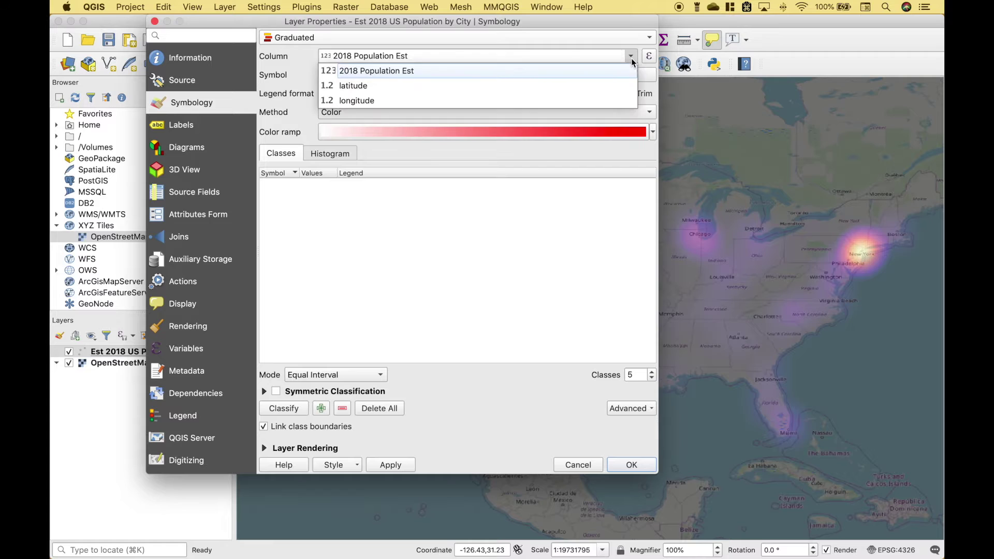
left_click(405, 74)
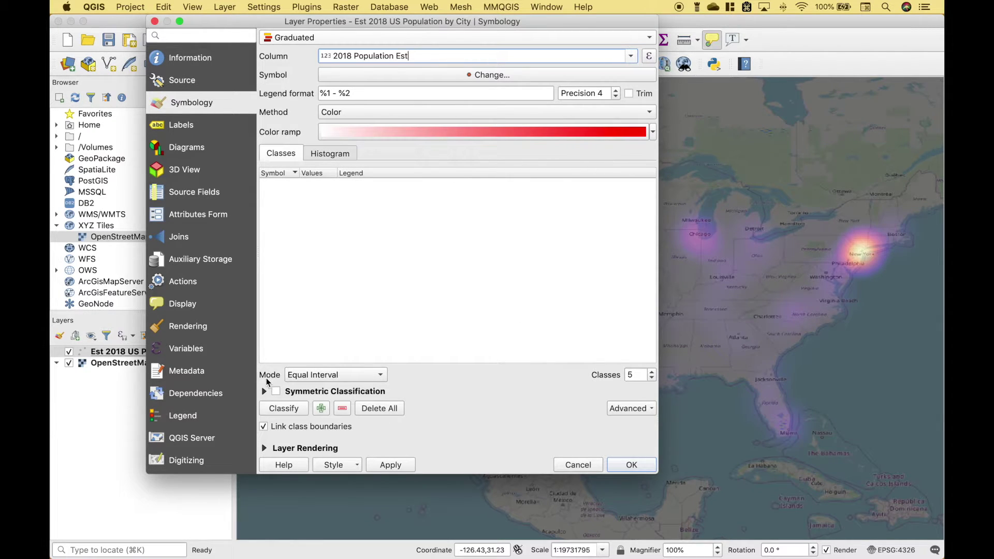
- Classify the populations with Natural Breaks (Jenks) into 5 classes and apply the style
left_click(313, 376)
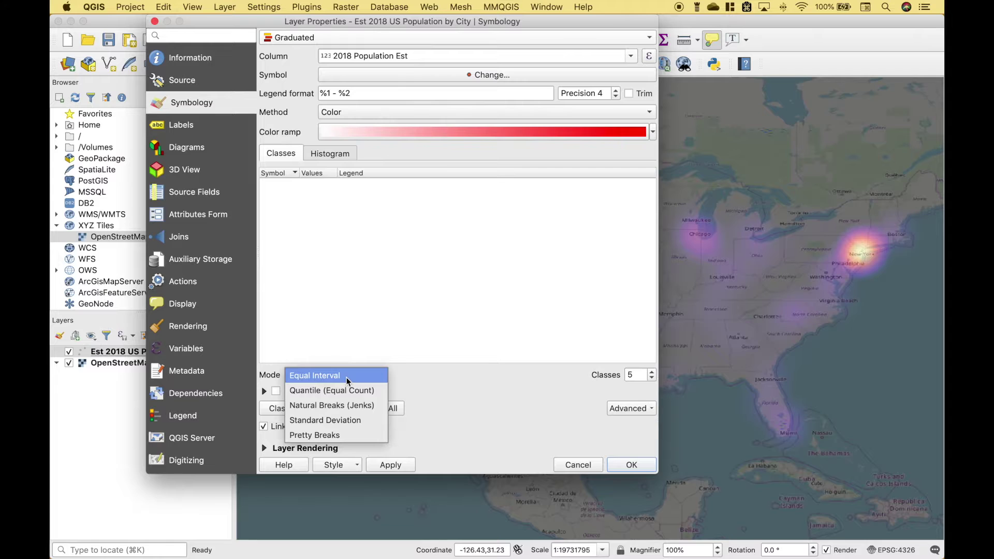
left_click(348, 408)
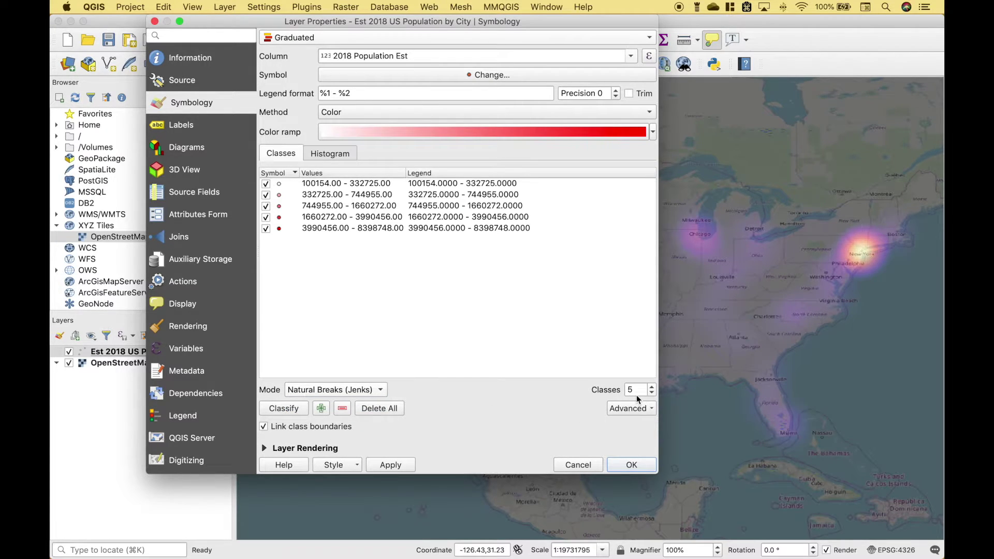
left_click(391, 465)
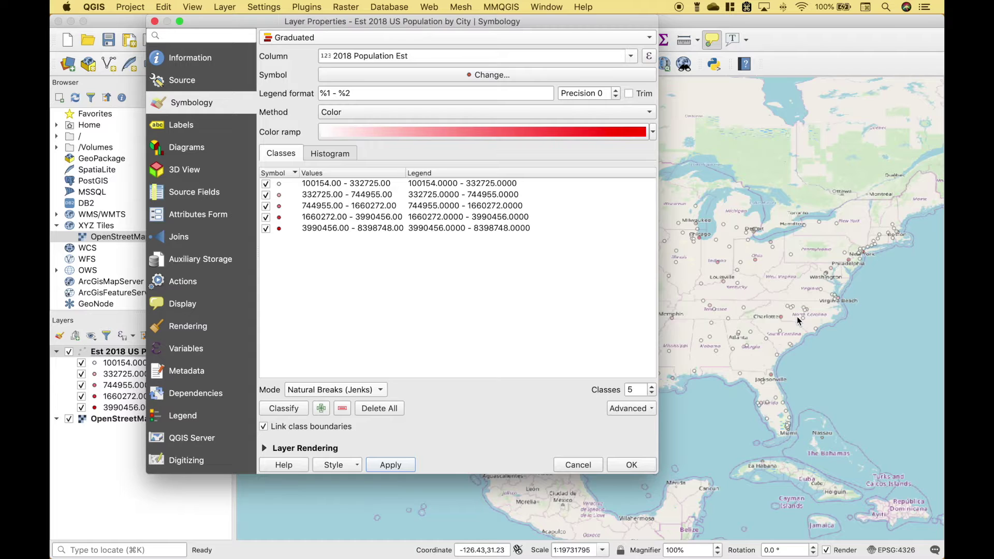
- Set the graduated marker symbol size to 4 millimeters and apply it to the map
left_click(362, 75)
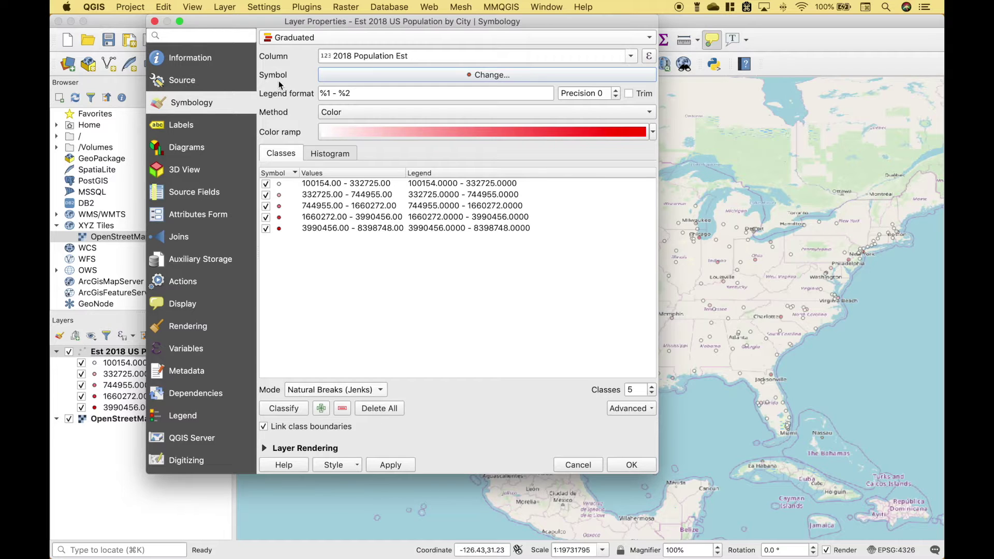
left_click(421, 77)
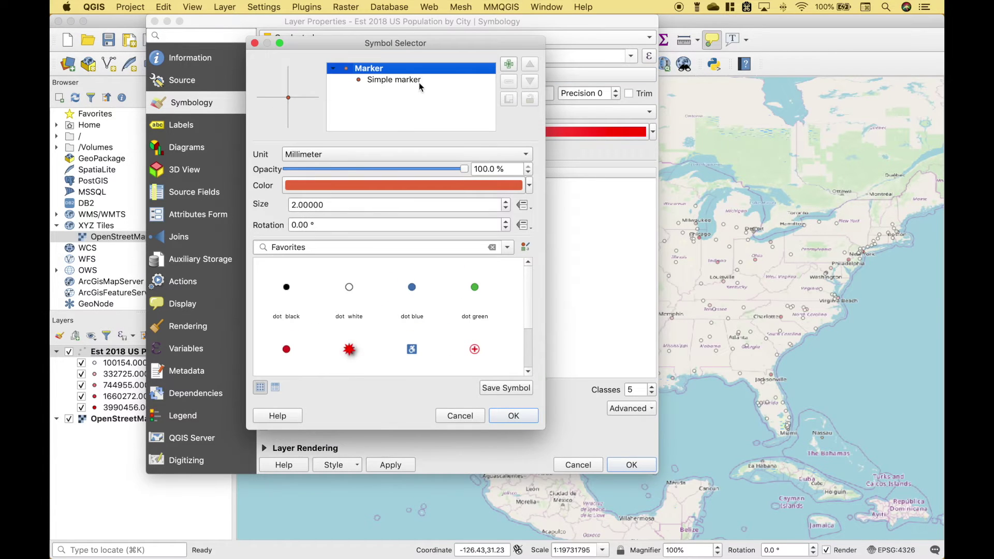
double_click(297, 205)
type("4")
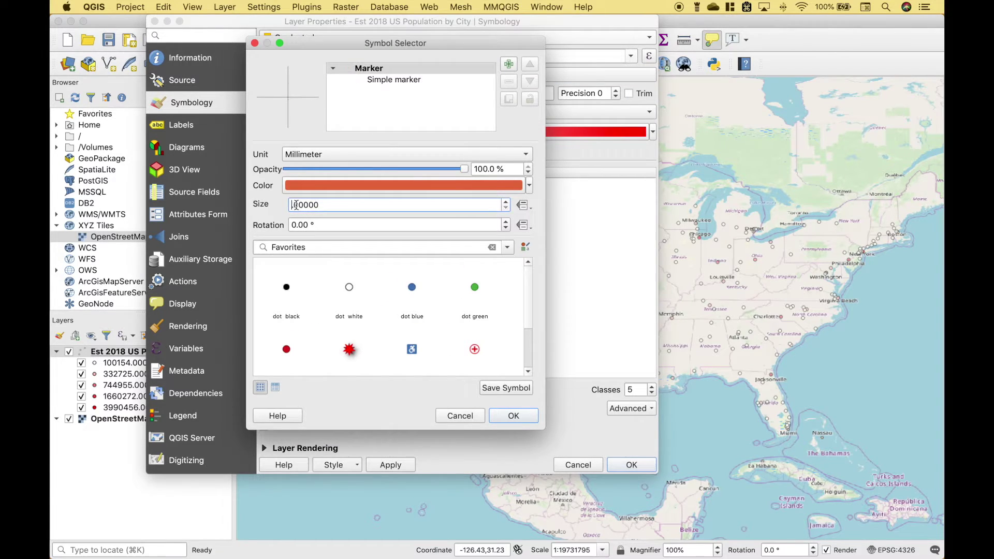
left_click(495, 416)
left_click(393, 466)
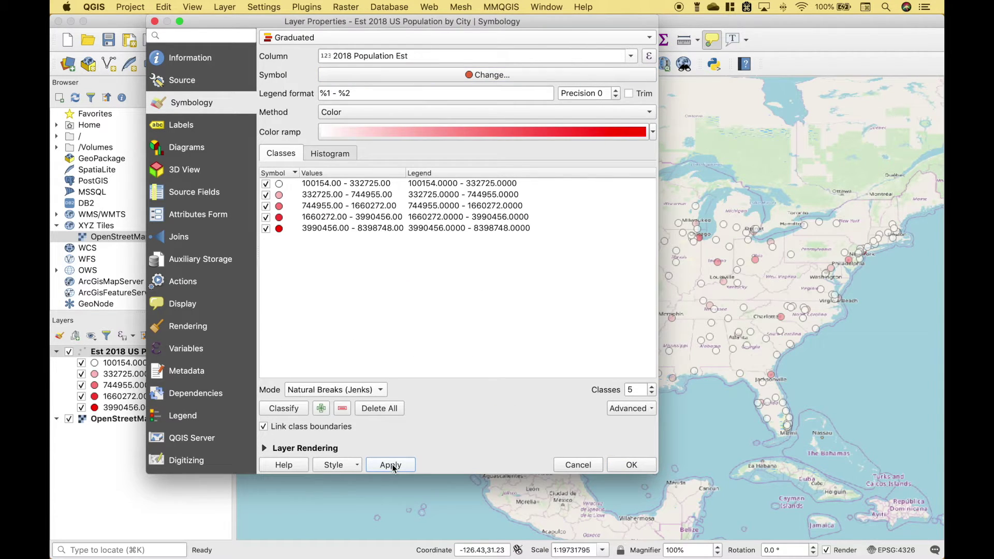
left_click(627, 465)
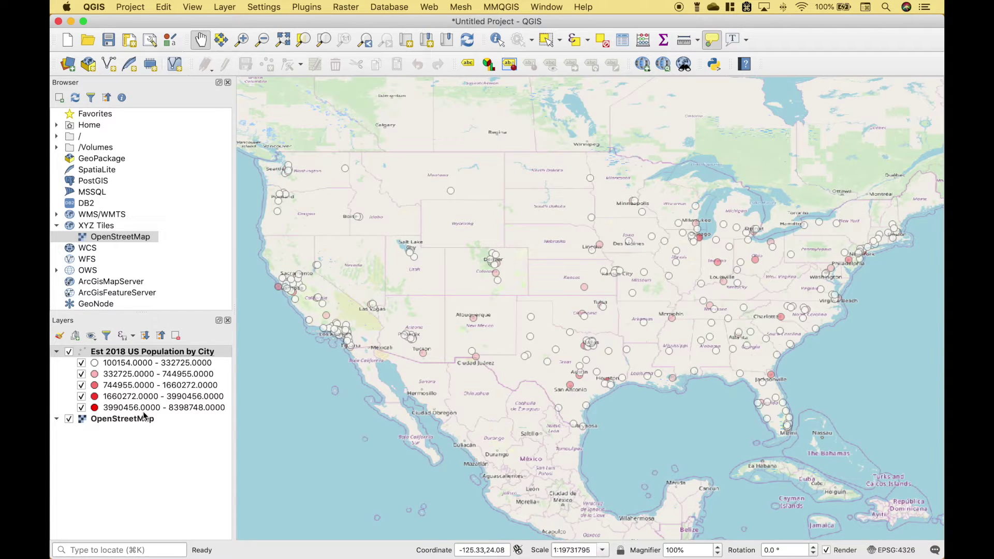
- Set the legend precision of the city population classes to -2 and apply it
double_click(145, 352)
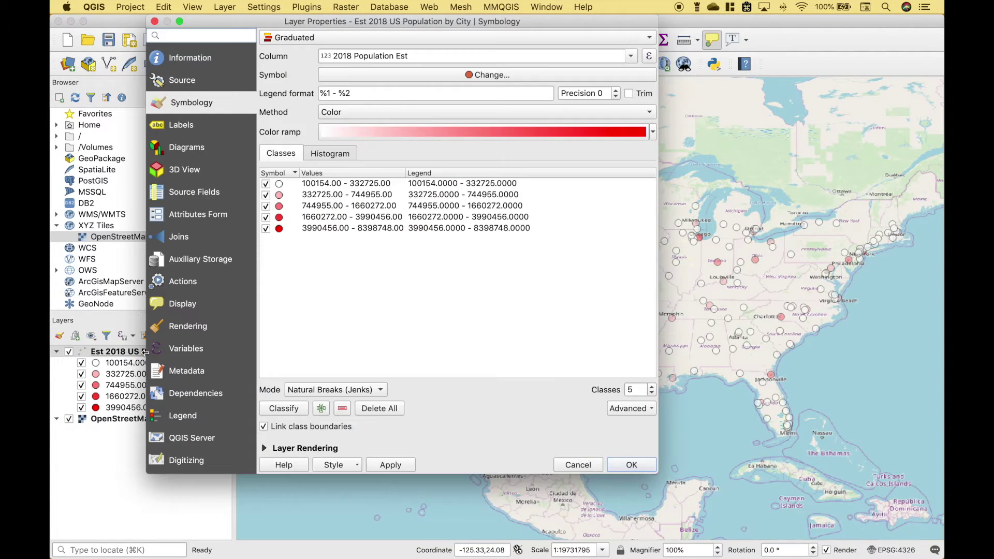
left_click(616, 97)
left_click(616, 97)
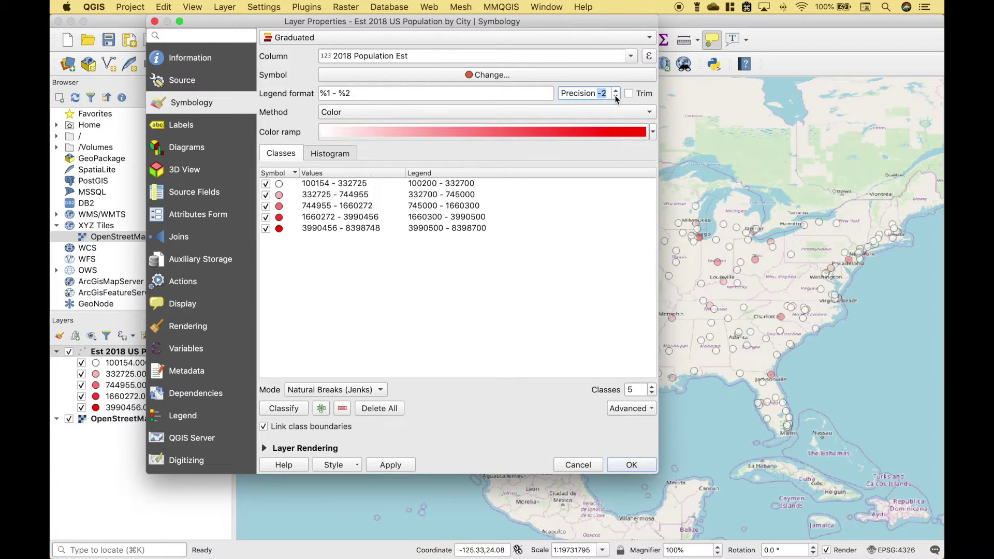
left_click(390, 463)
left_click(631, 470)
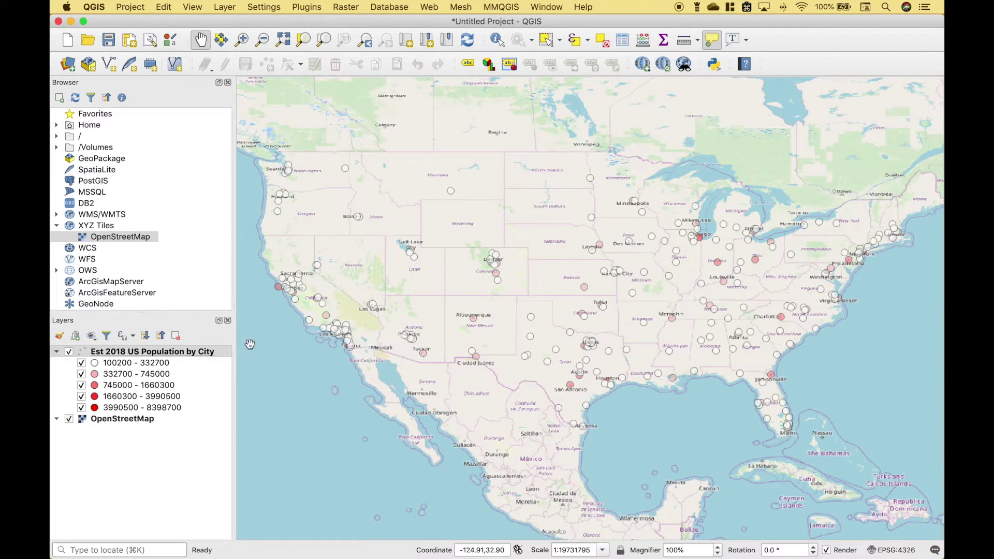
- Switch the graduated method of the city population layer from Color to Size and apply it
double_click(220, 352)
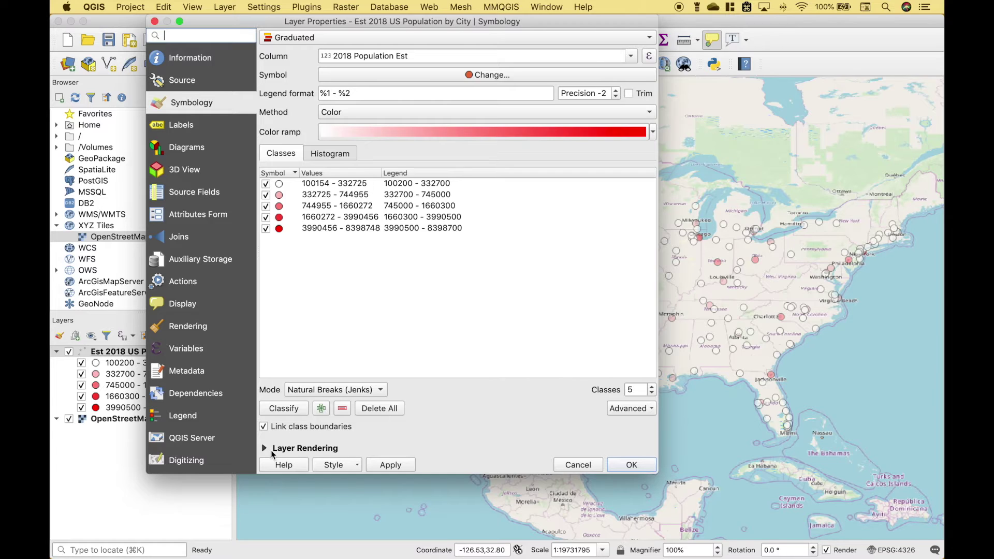
left_click(265, 448)
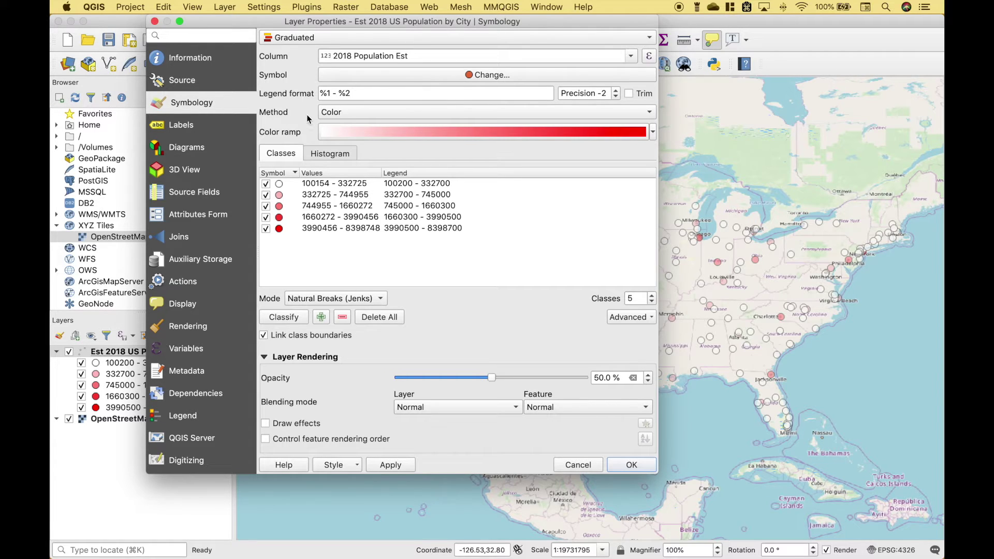
left_click(345, 117)
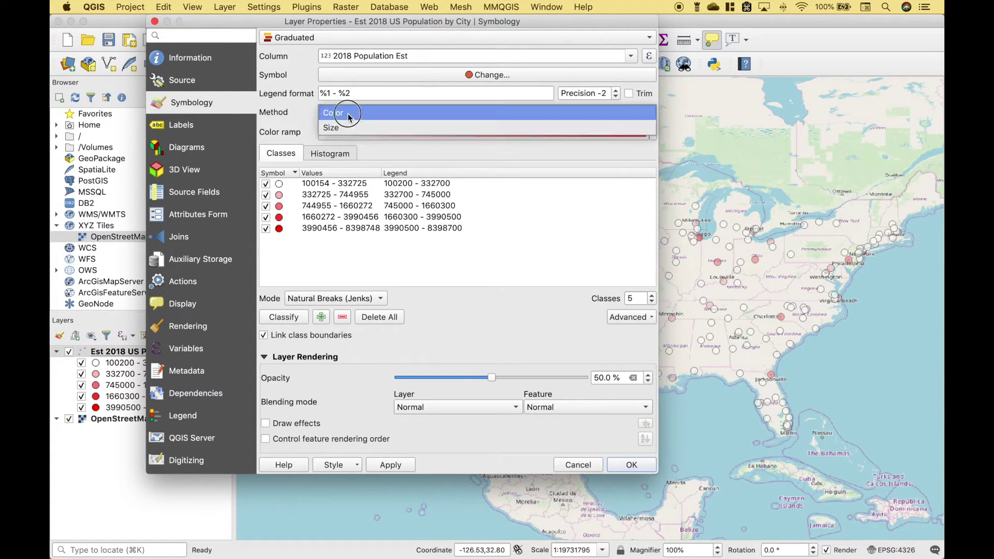
left_click(344, 127)
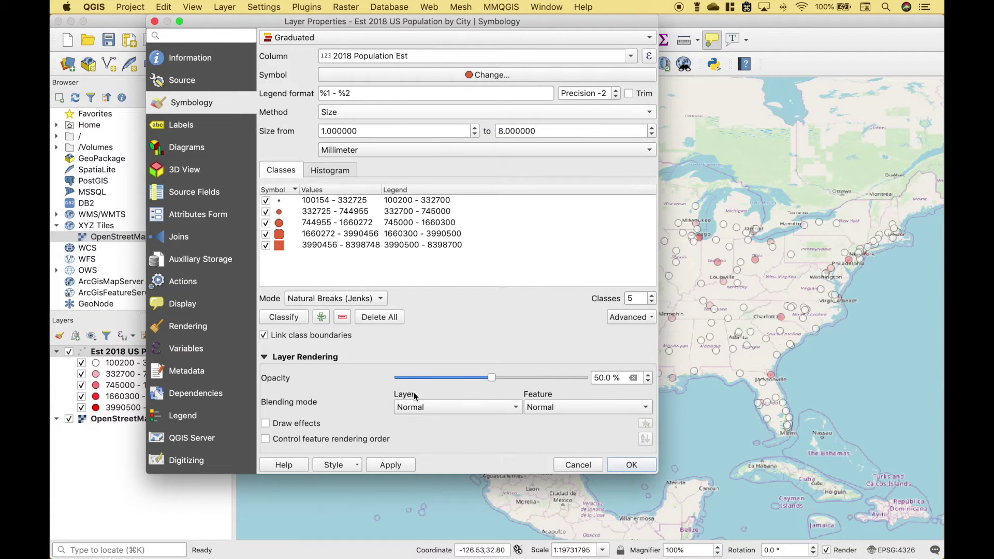
left_click(391, 466)
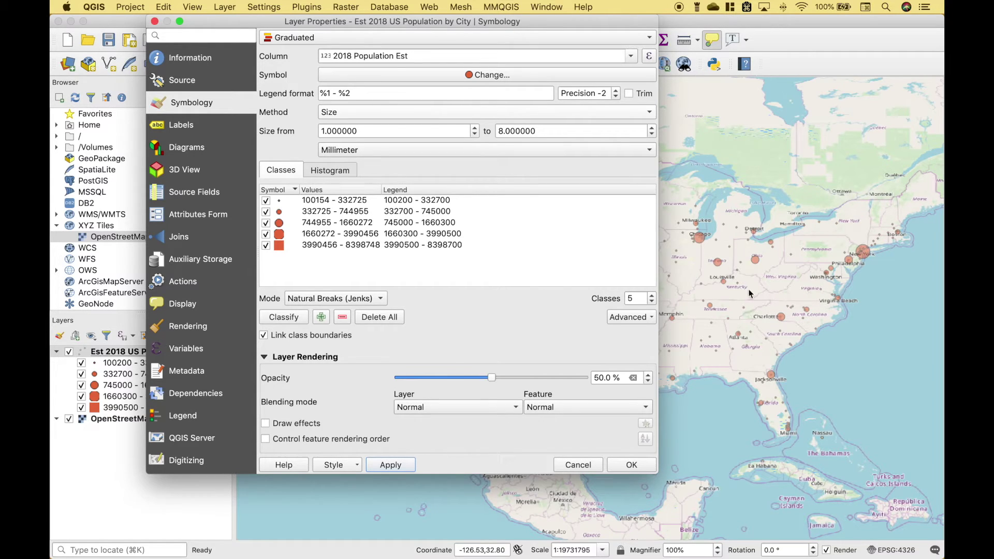
- Set the maximum graduated symbol size to 18 millimeters and apply it to the city points
left_click(500, 131)
type("1")
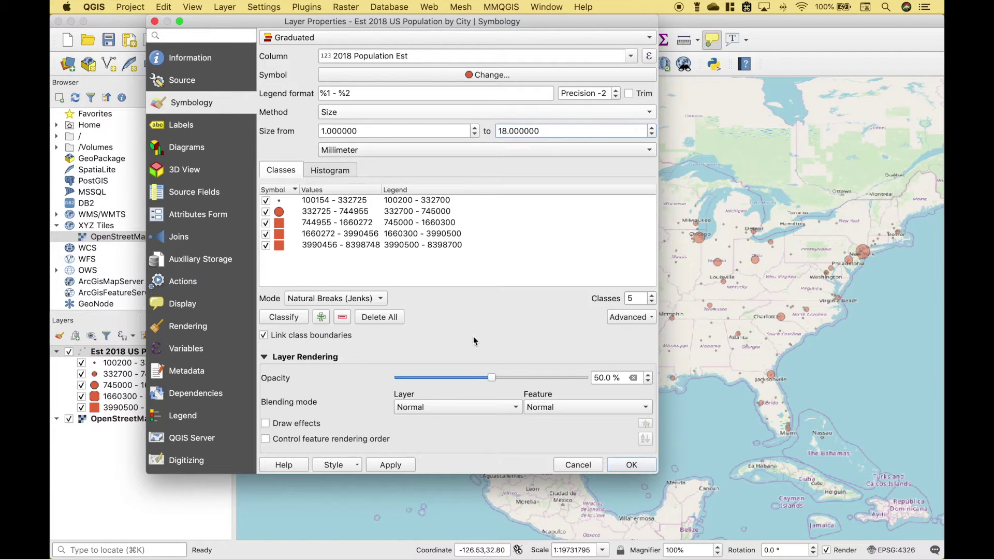
left_click(397, 466)
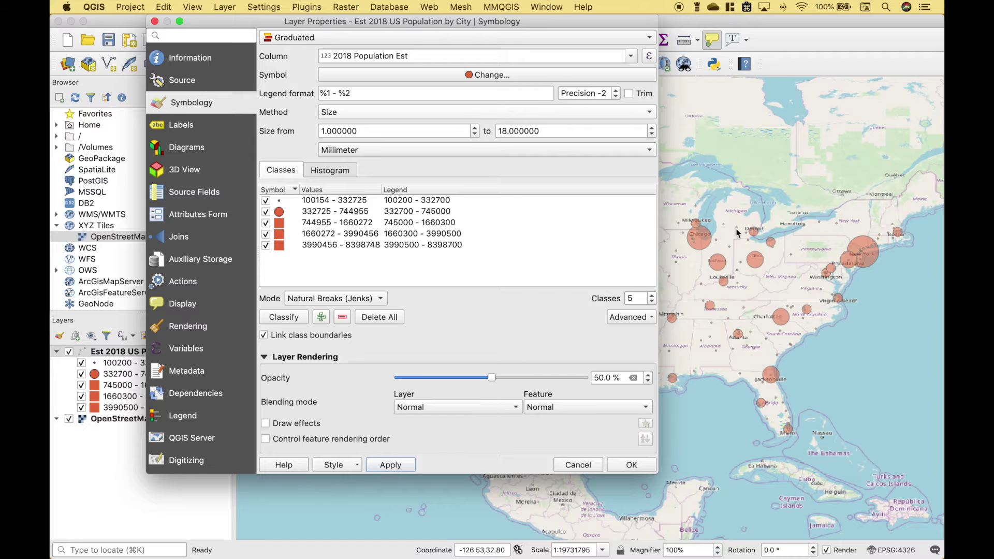
left_click(631, 465)
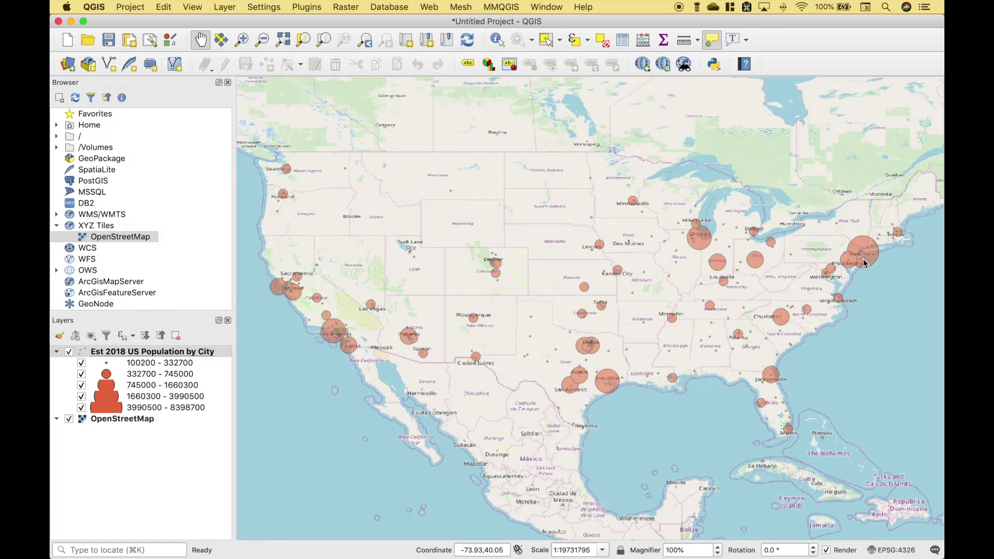
mouse_move(863, 263)
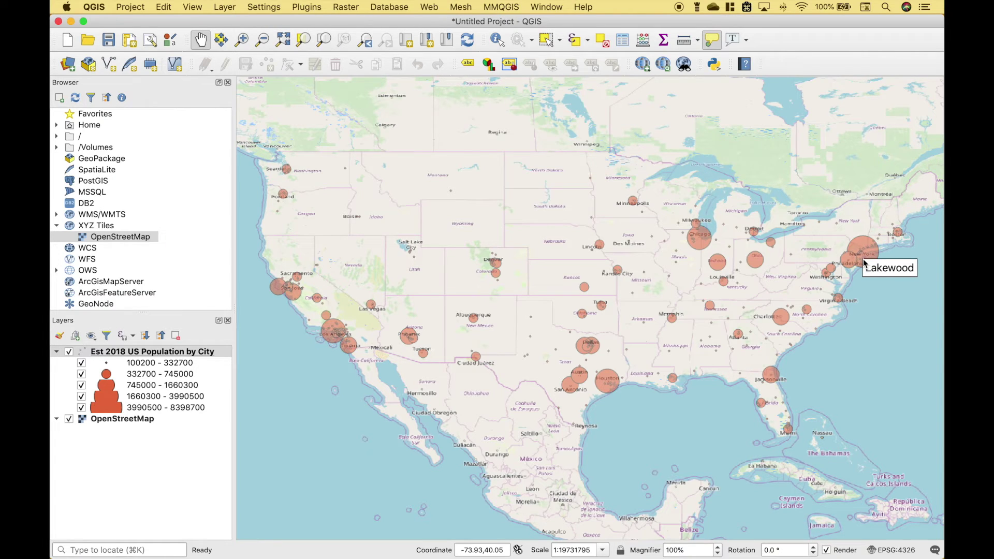
mouse_move(335, 332)
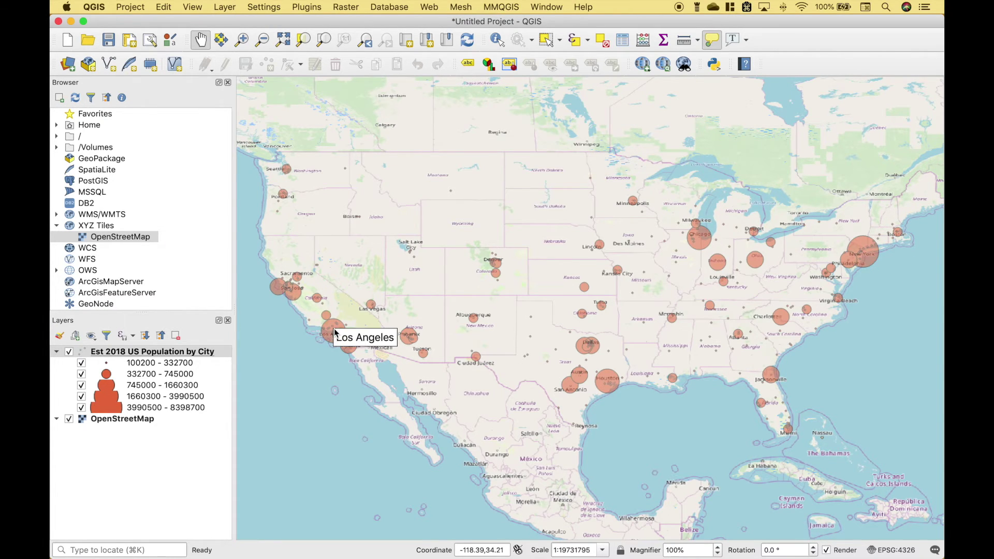